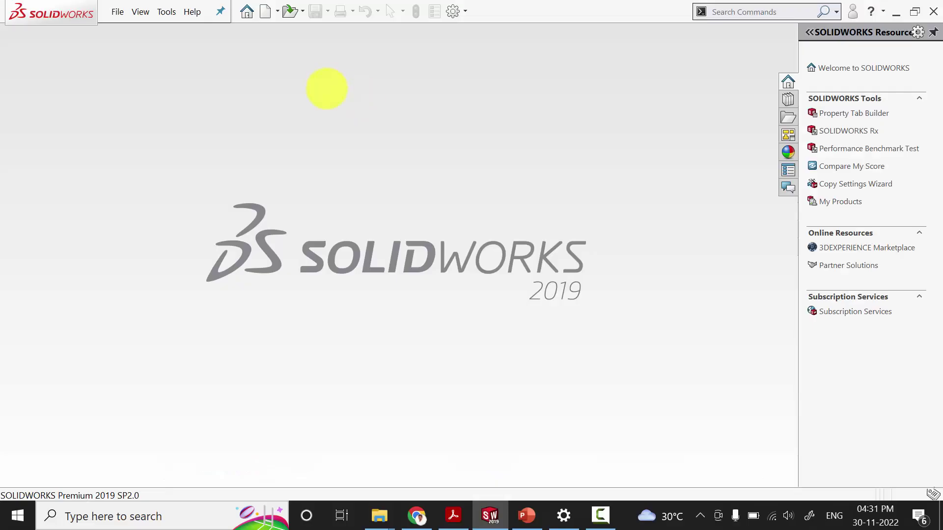
Create a new part document and set the scene background to plain white
click(268, 13)
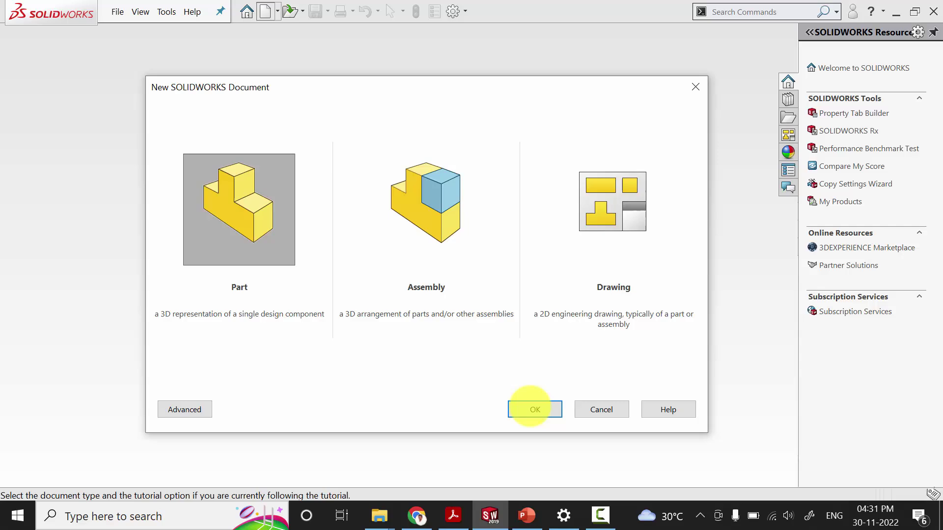
key(Return)
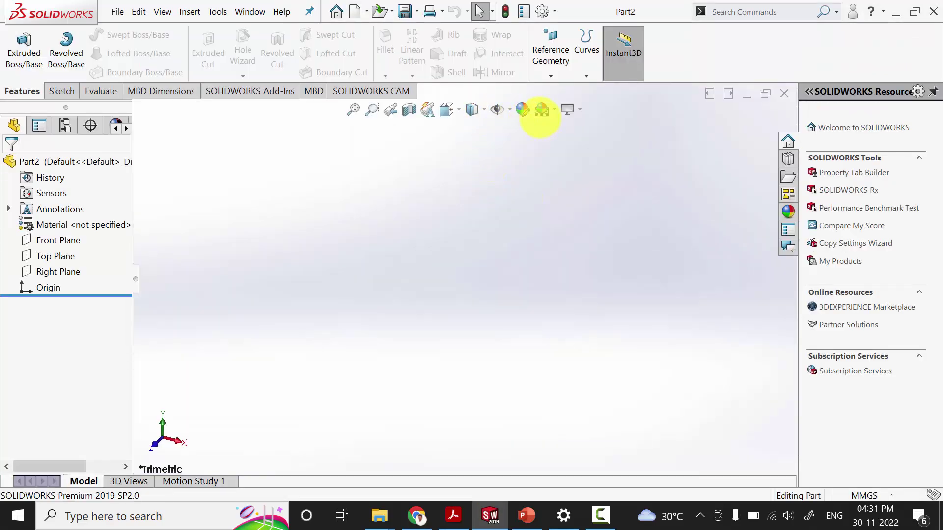
click(554, 109)
click(565, 146)
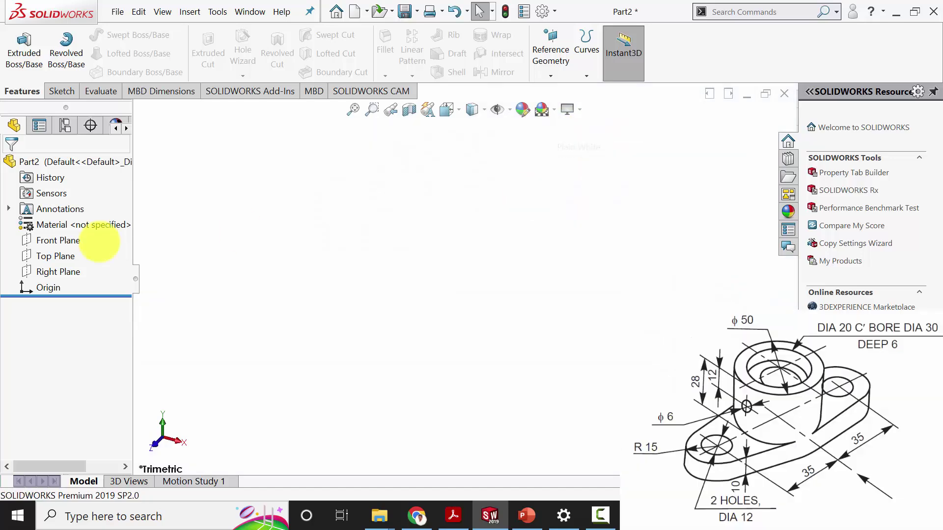
On the Top Plane, sketch three circles in a row, the largest centred on the origin
click(57, 257)
click(61, 239)
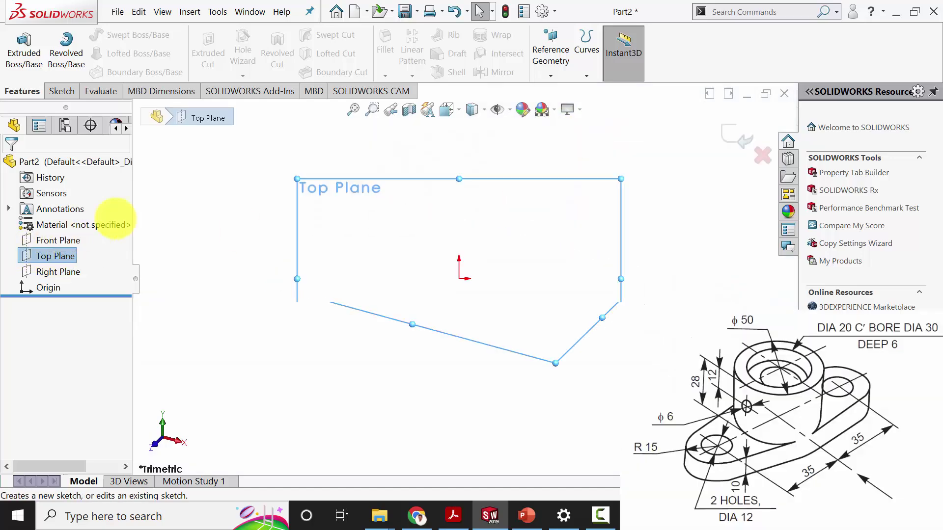
click(113, 34)
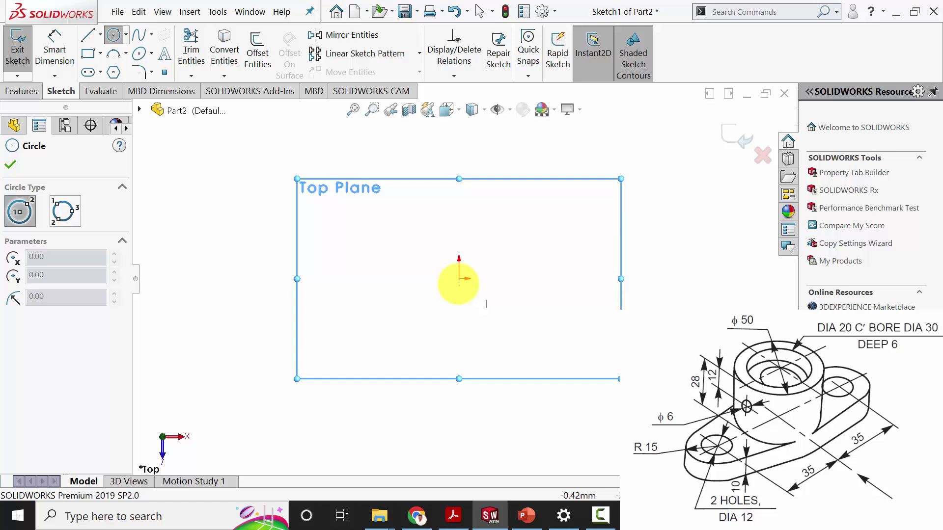
drag(459, 278, 495, 257)
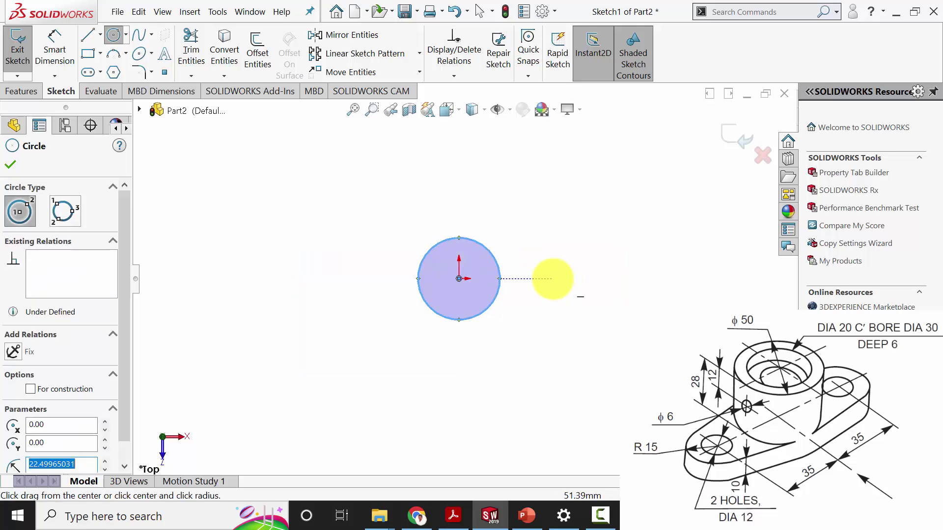
drag(553, 278, 581, 278)
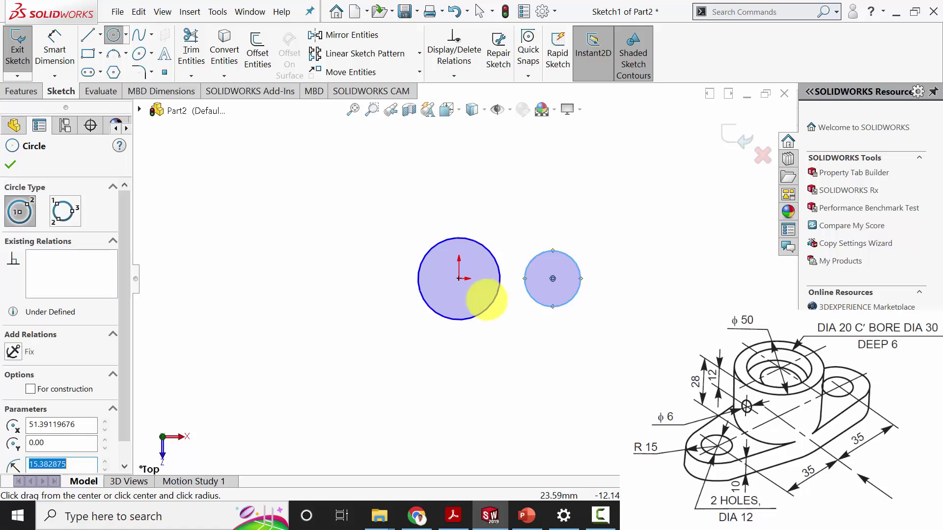
drag(360, 279, 390, 302)
Dimension the middle circle's diameter to 50 mm
click(10, 164)
click(54, 56)
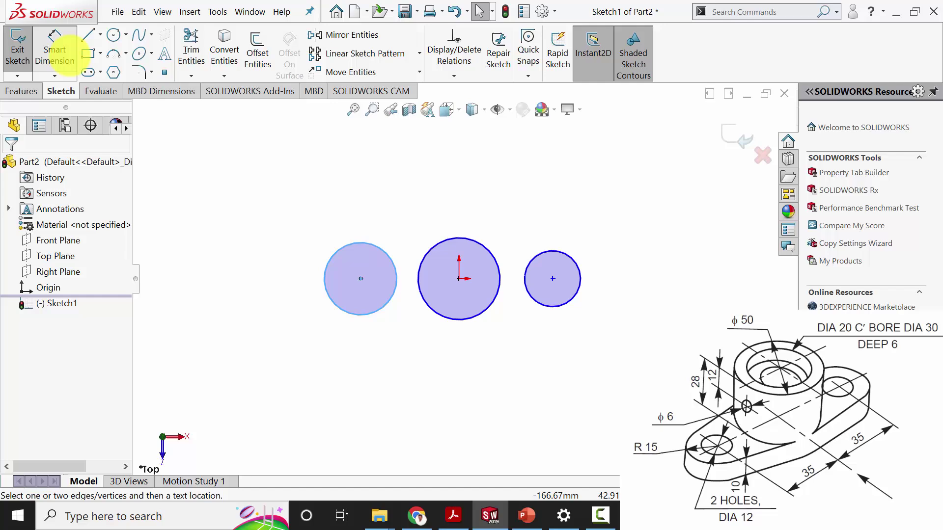
click(489, 376)
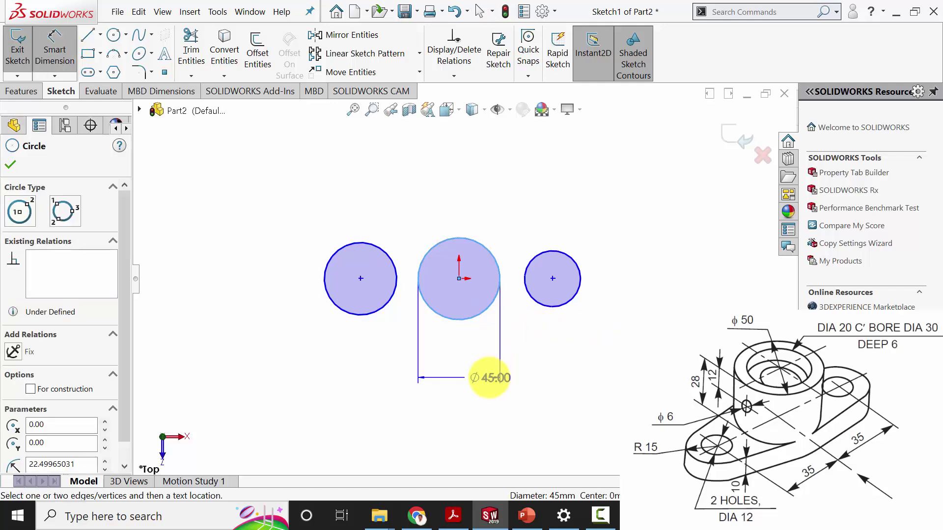
click(489, 378)
text(50)
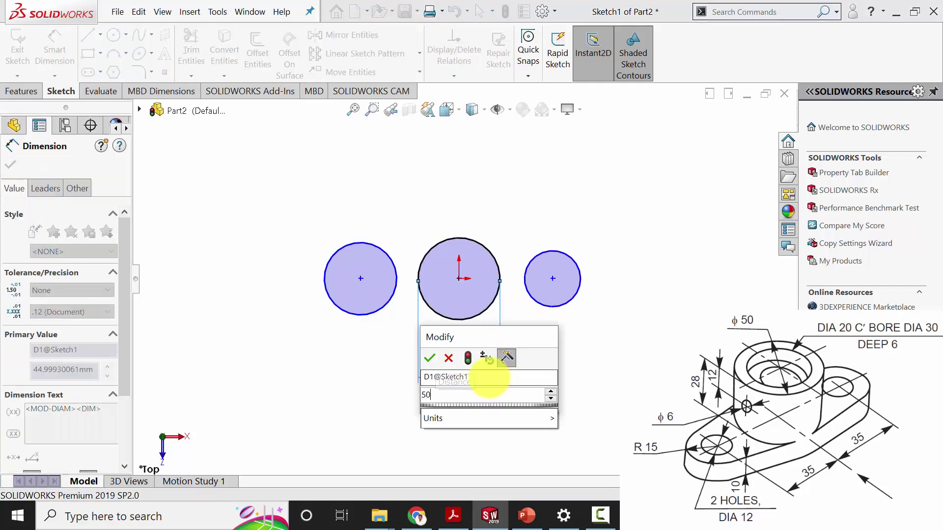
key(Return)
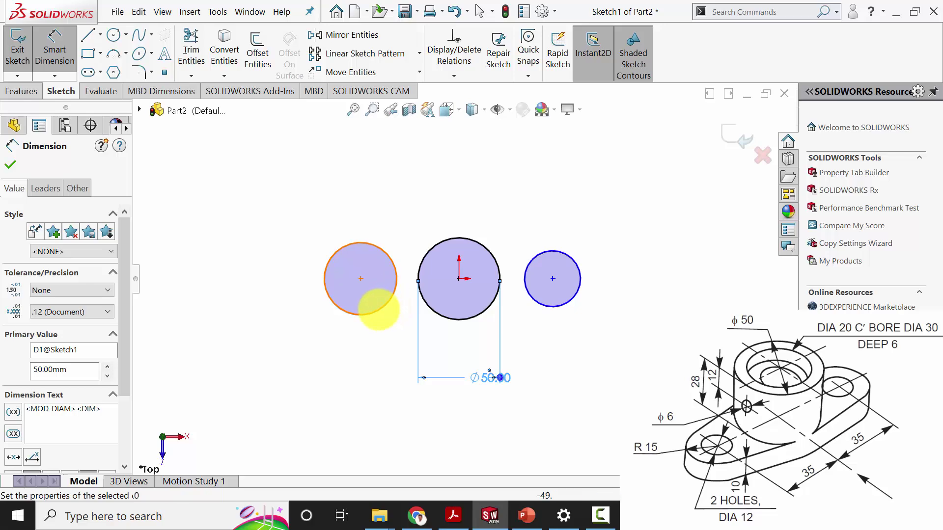
Dimension the left and right circles to 30 mm diameter each
click(378, 310)
click(336, 373)
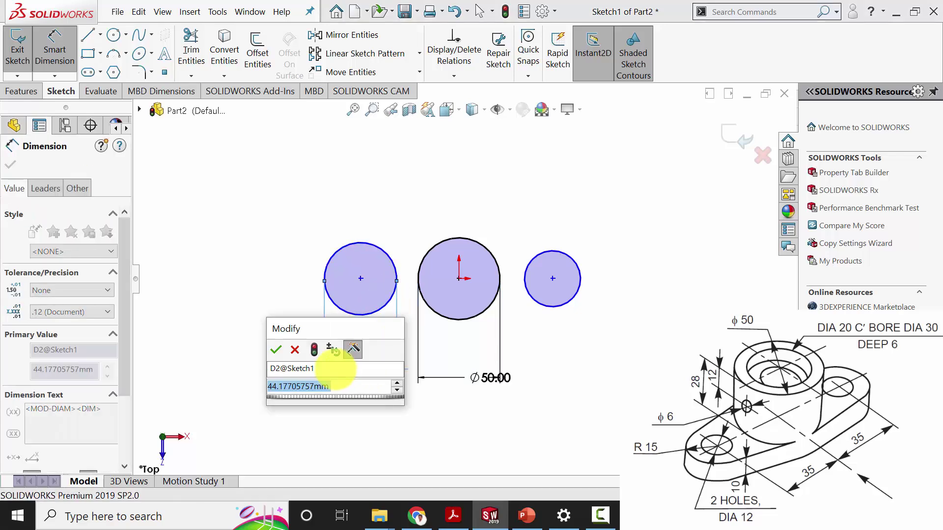
text(30)
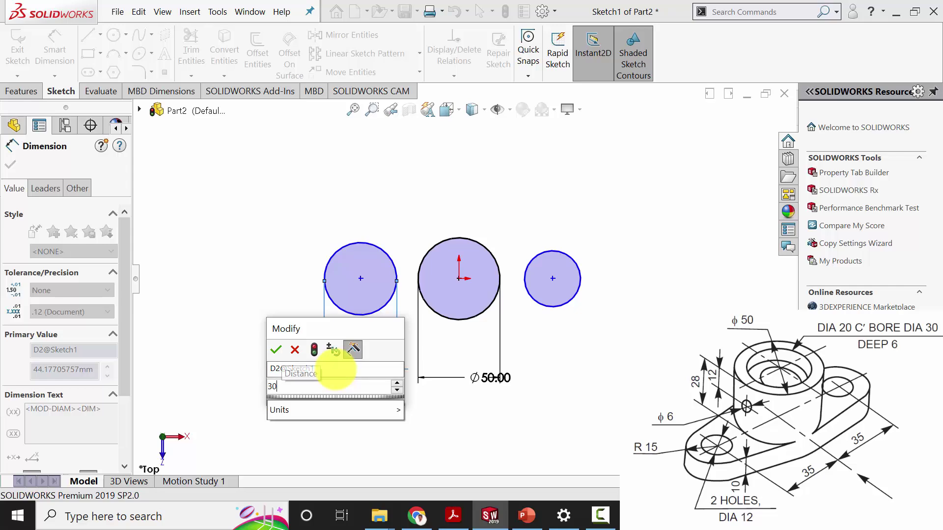
key(Return)
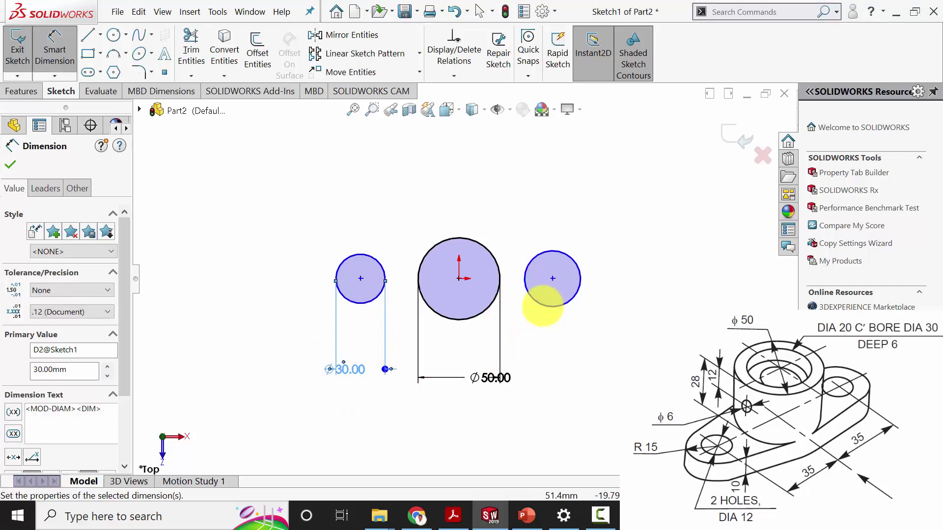
click(542, 307)
click(606, 334)
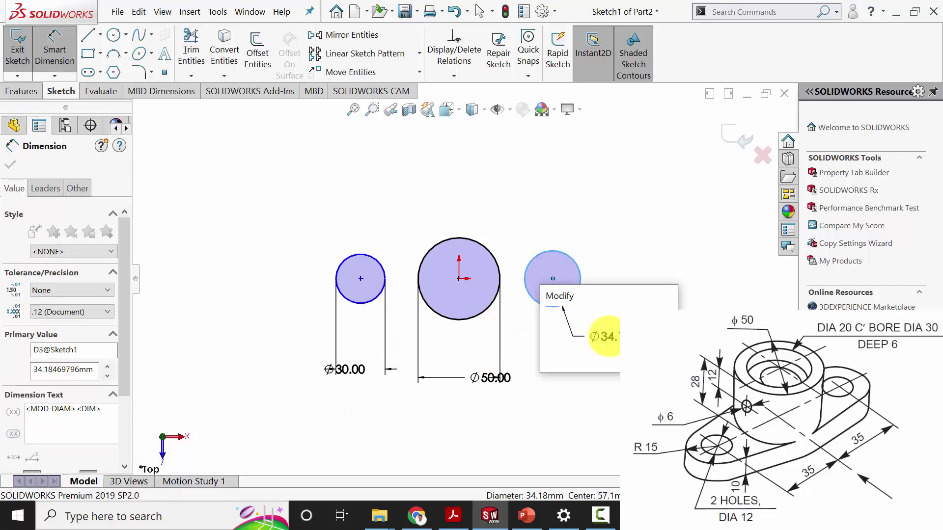
text(30)
key(Return)
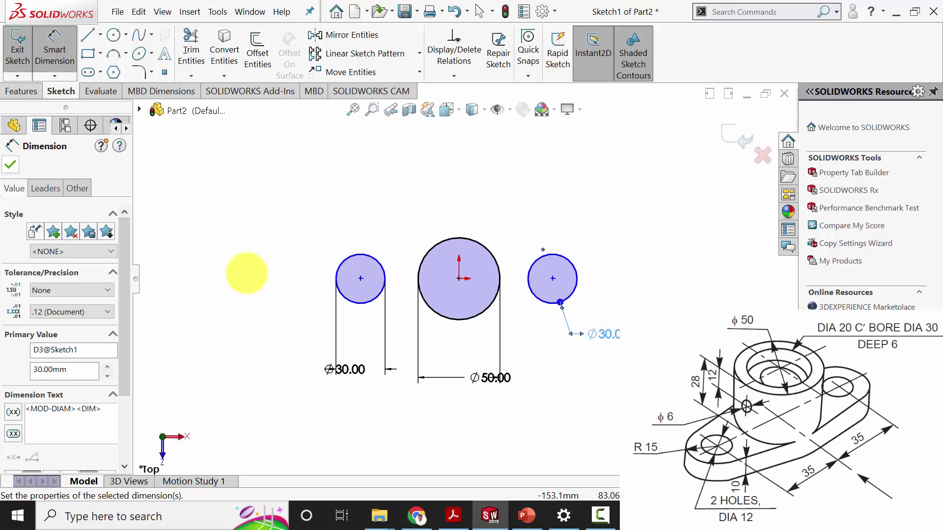
Set both side circle centres 35 mm from the middle circle's centre
click(360, 278)
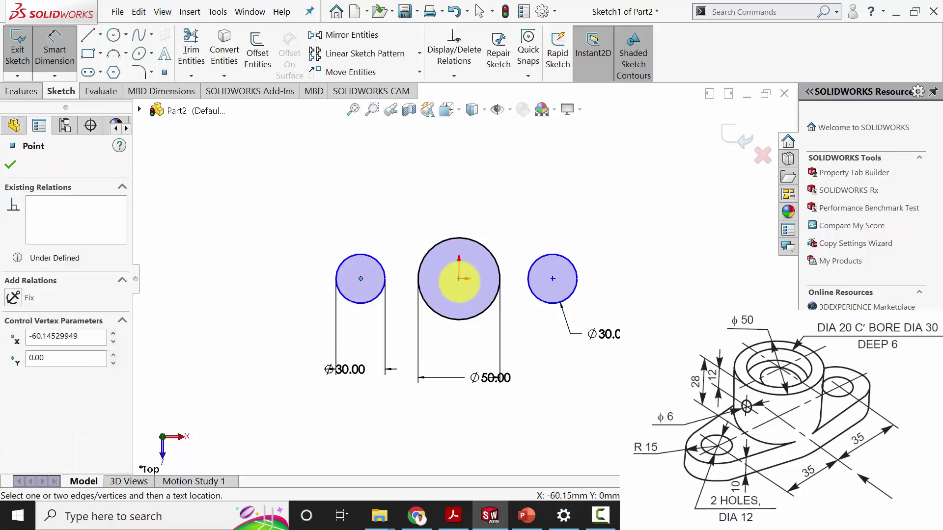
click(458, 279)
click(414, 199)
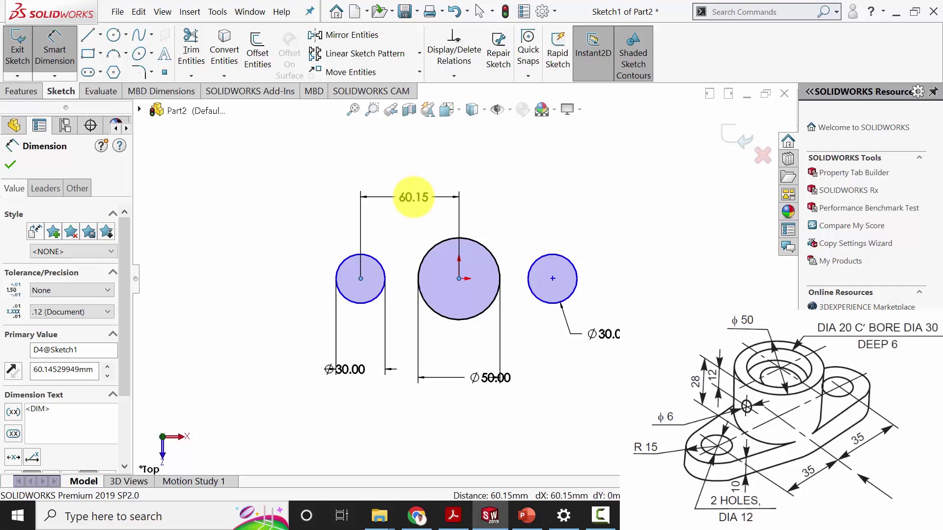
text(35)
key(Return)
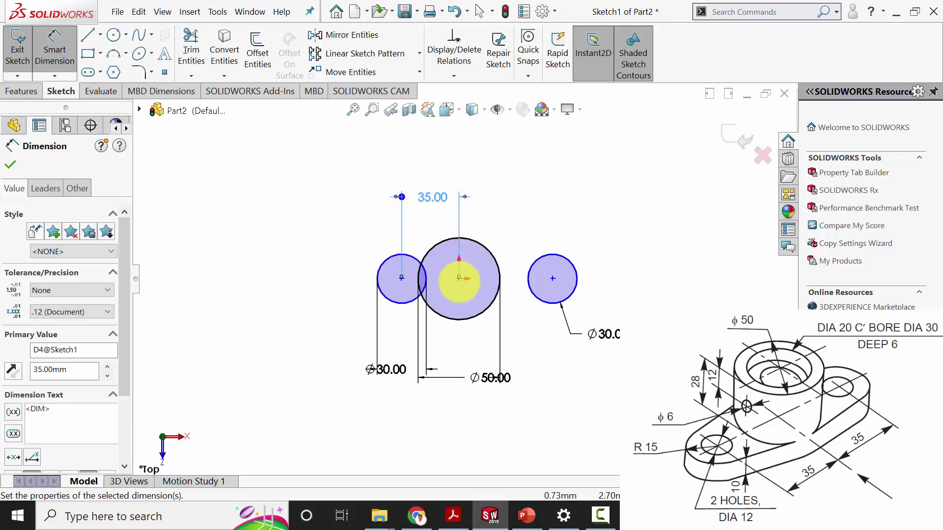
click(459, 278)
click(552, 279)
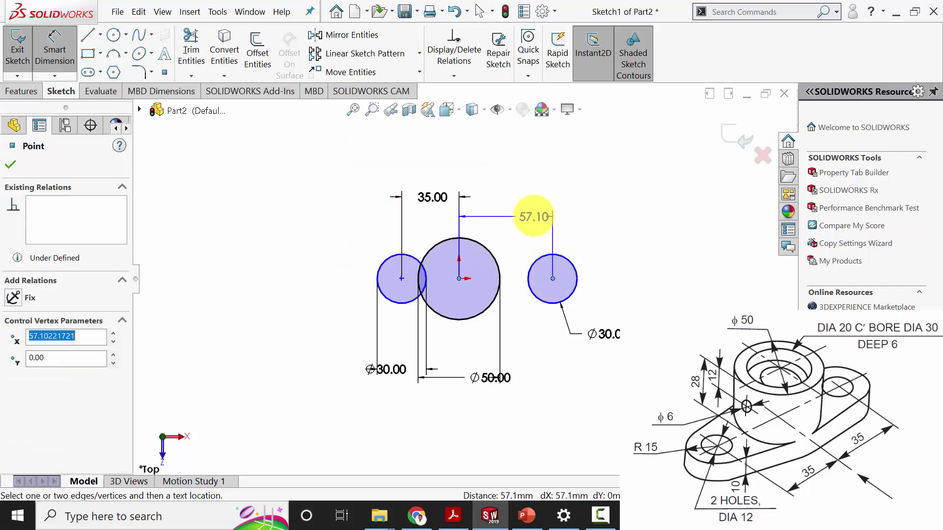
click(535, 216)
text(35)
key(Return)
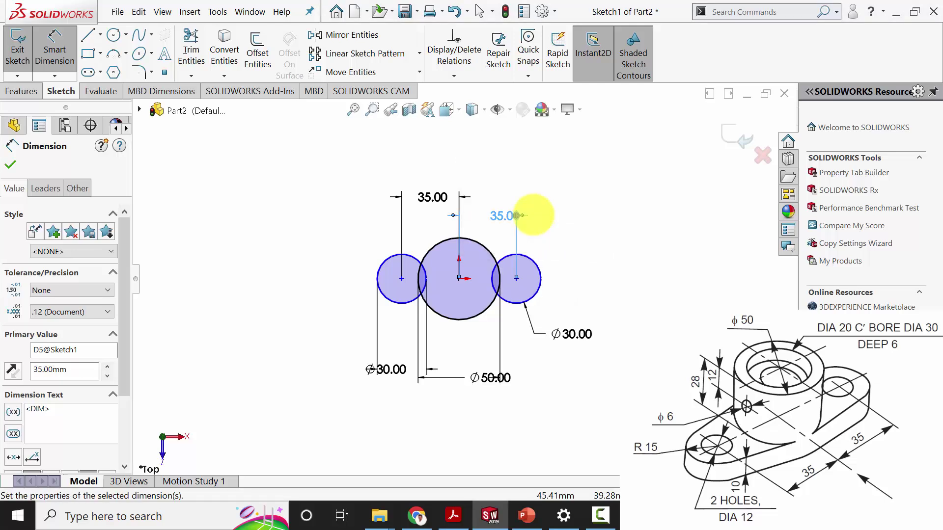
Add a Horizontal relation to the three circle centre points
click(10, 165)
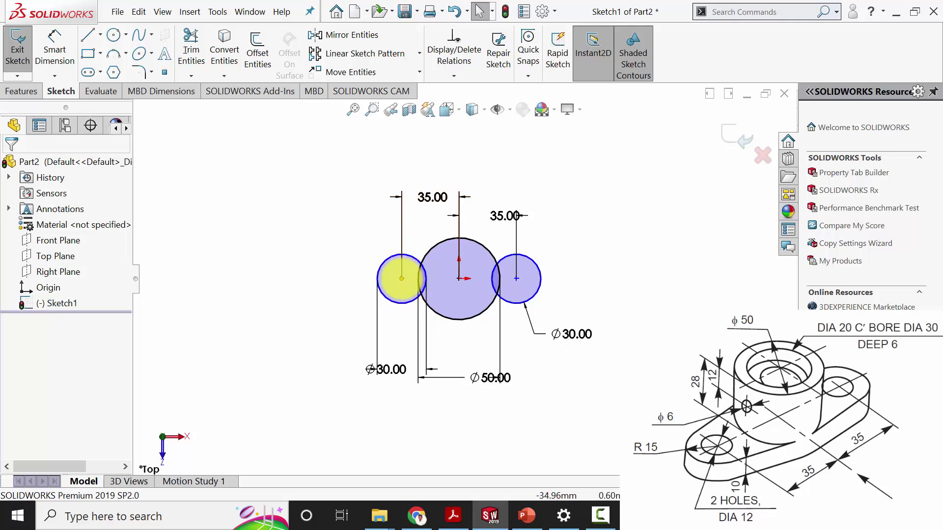
click(401, 278)
ctrl+click(459, 278)
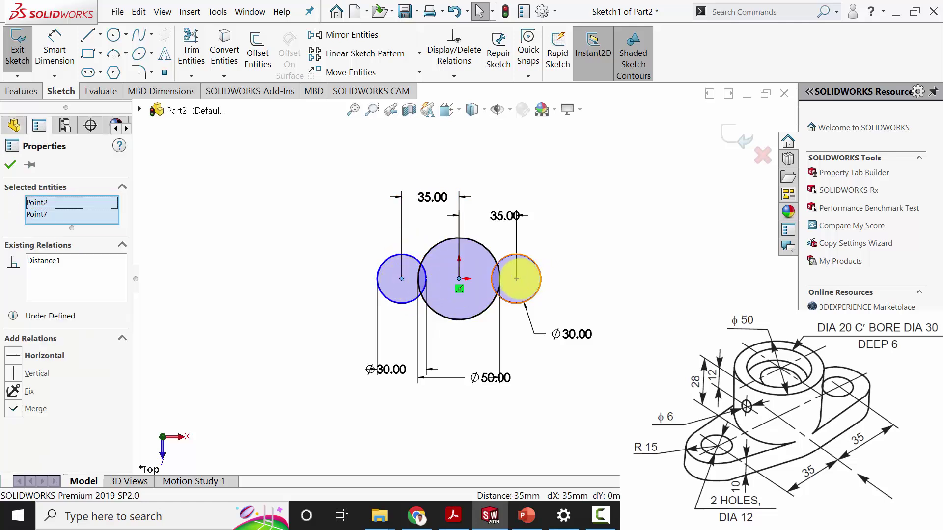
ctrl+click(516, 278)
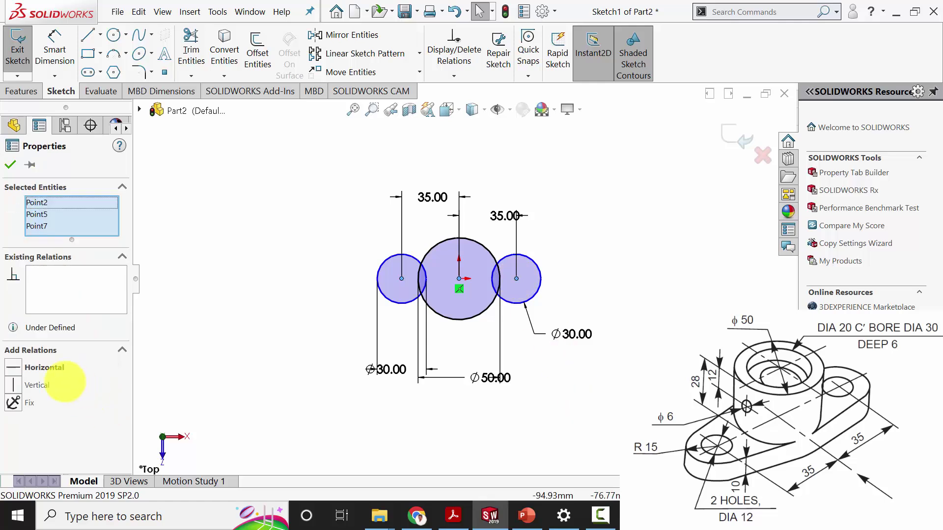
click(14, 367)
click(10, 165)
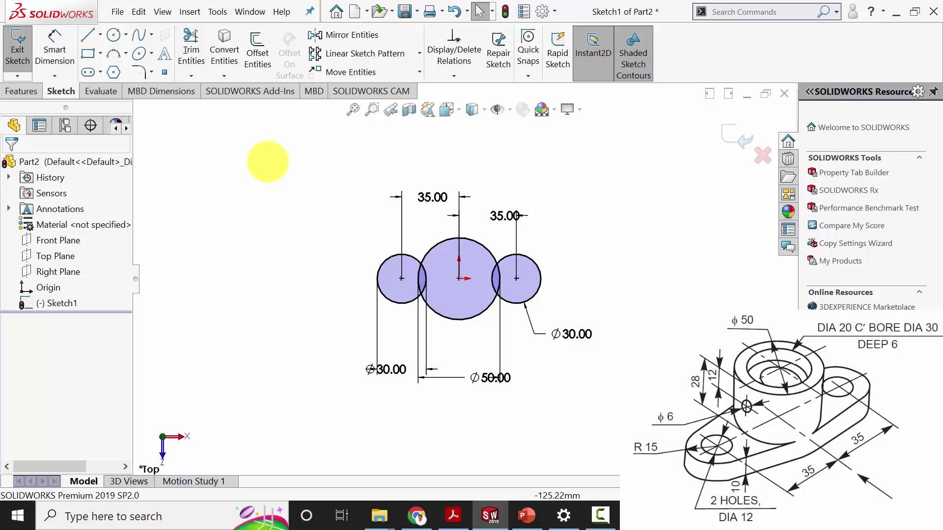
Draw the upper connecting lines from the big circle to the left and right circles
click(88, 34)
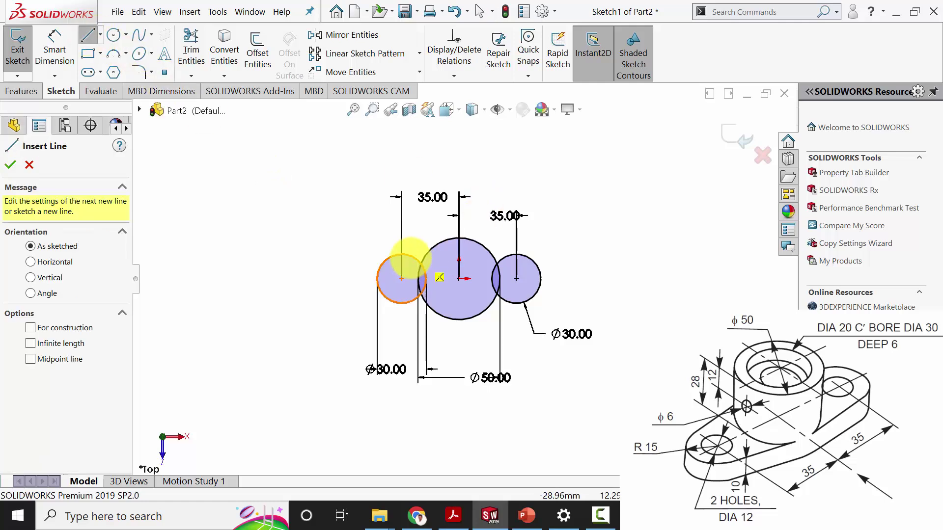
click(415, 258)
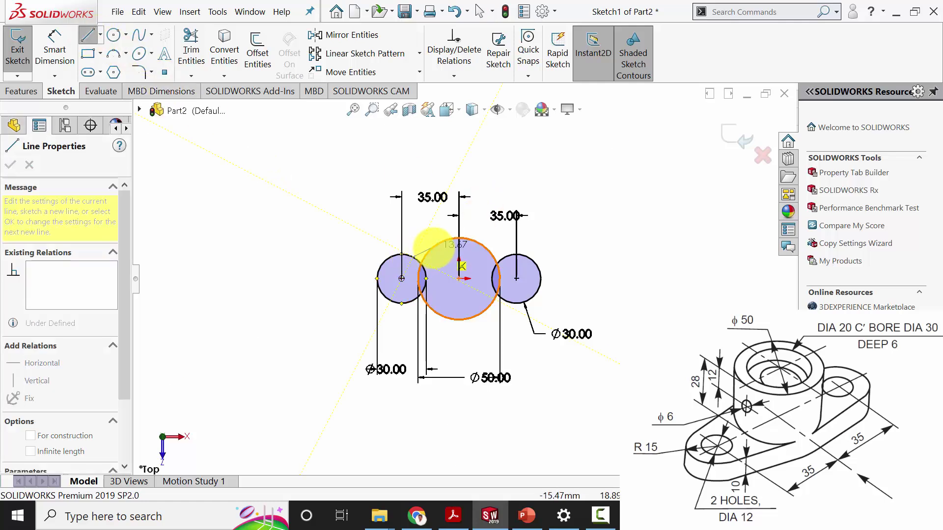
click(433, 248)
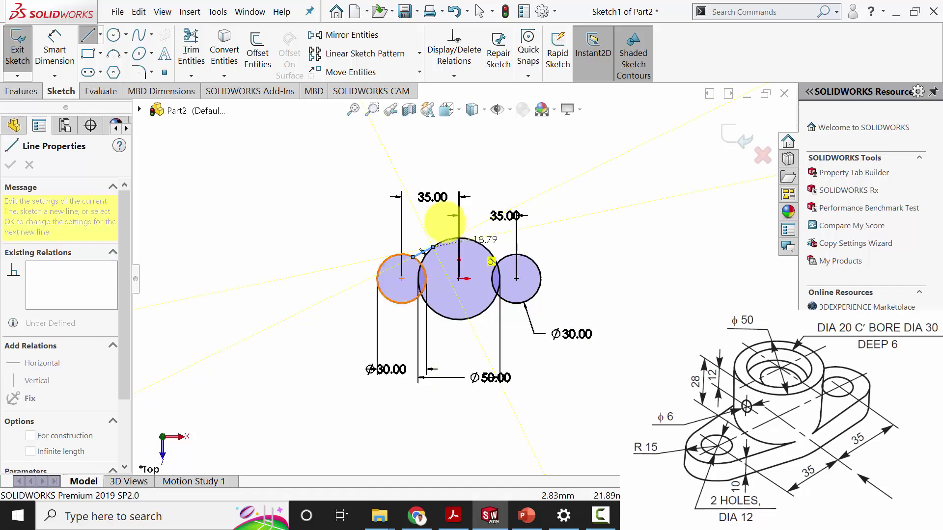
key(Escape)
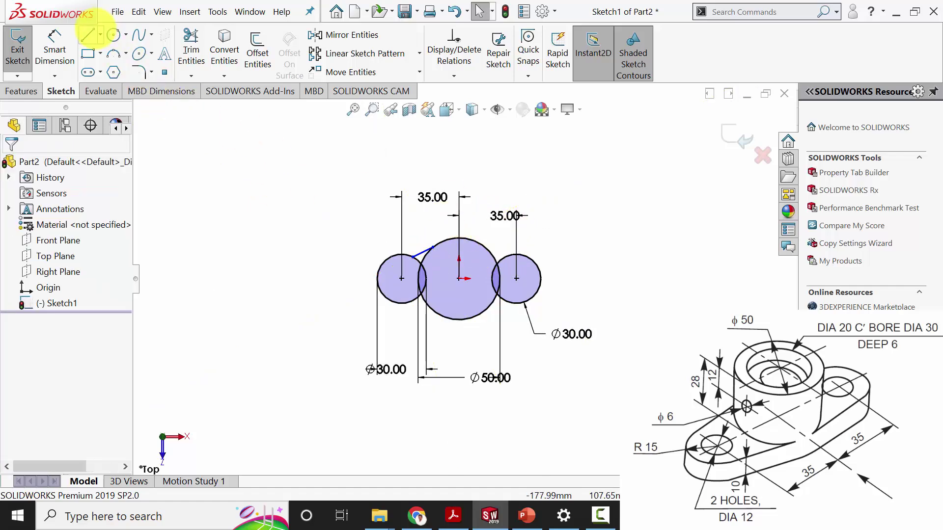
click(88, 34)
click(485, 246)
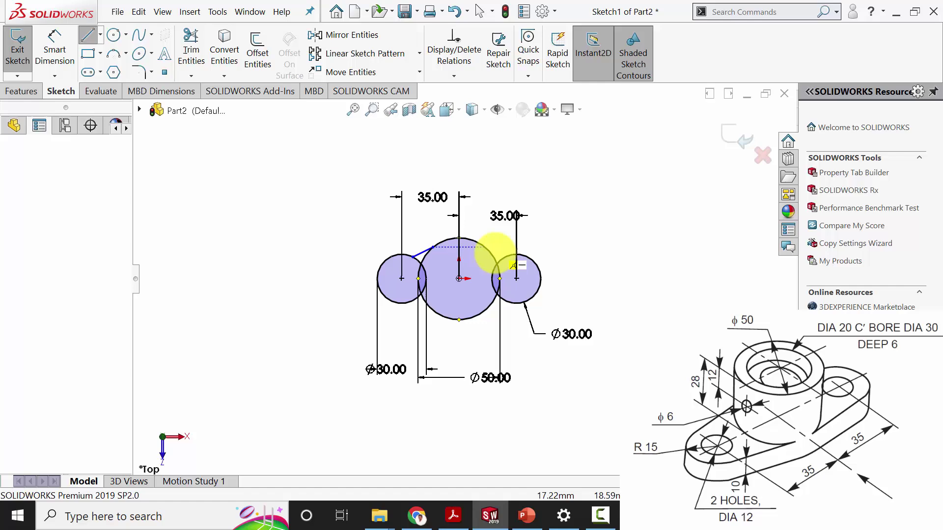
click(512, 254)
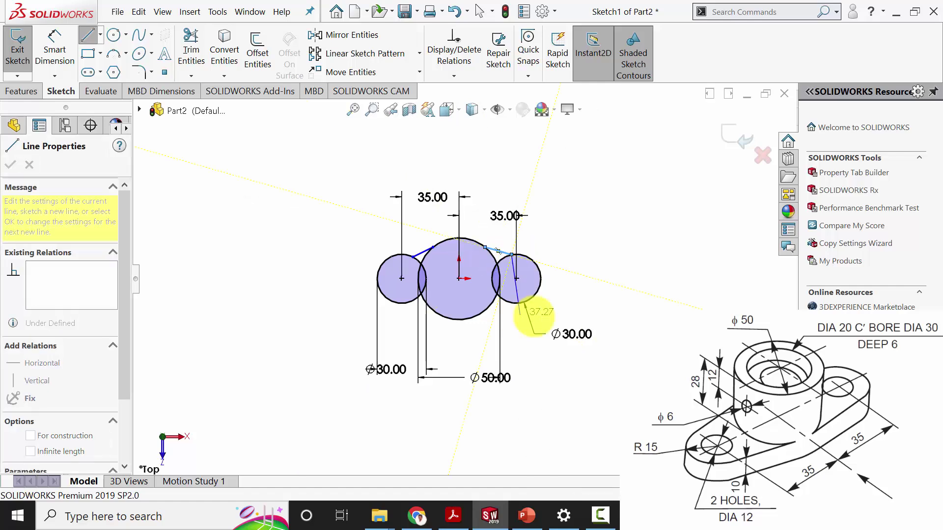
key(Escape)
Draw the lower connecting lines from the big circle to the left and right circles
click(87, 34)
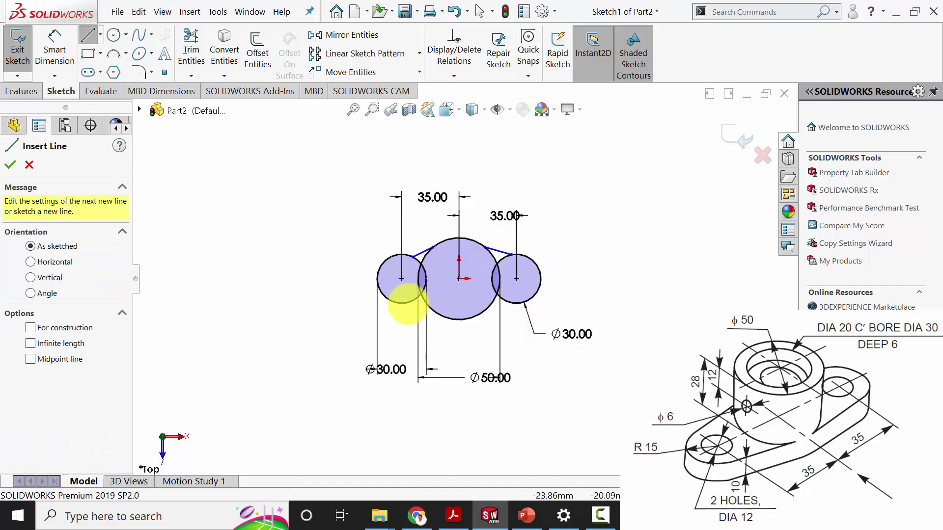
click(402, 304)
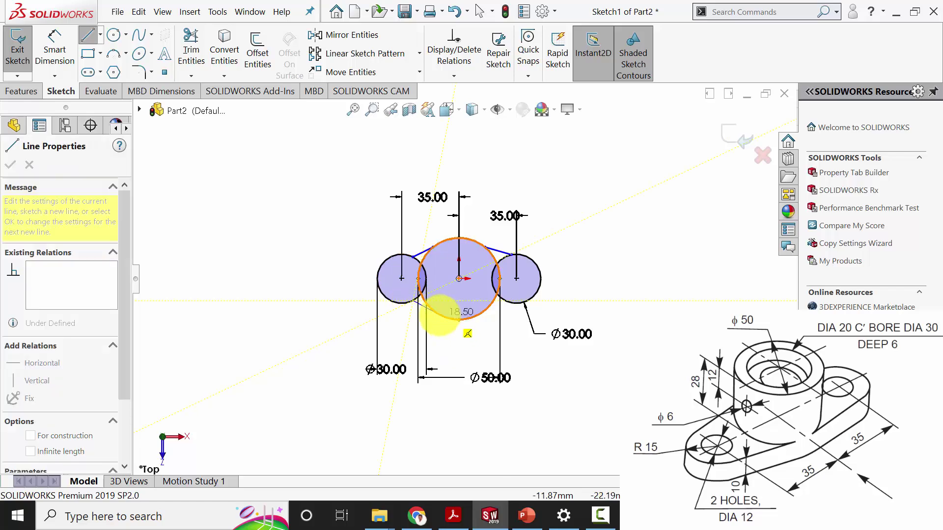
click(440, 316)
key(Escape)
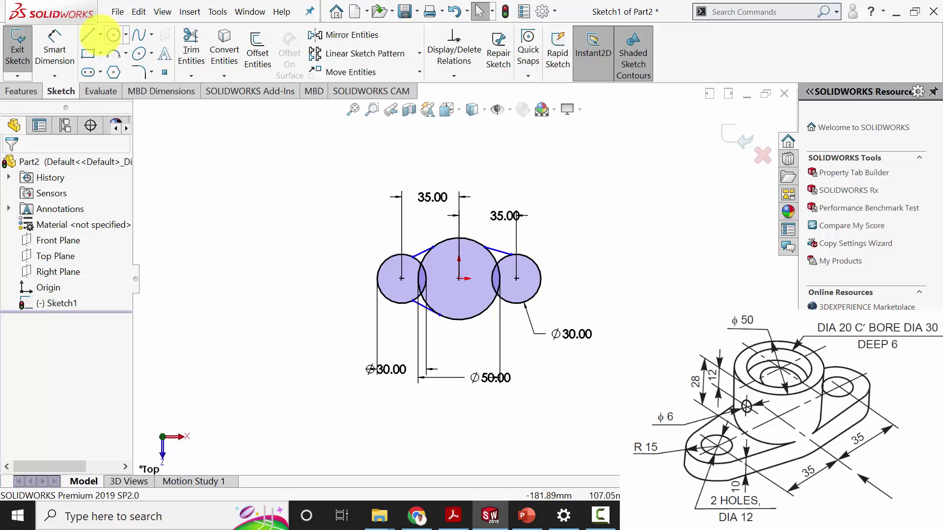
click(88, 35)
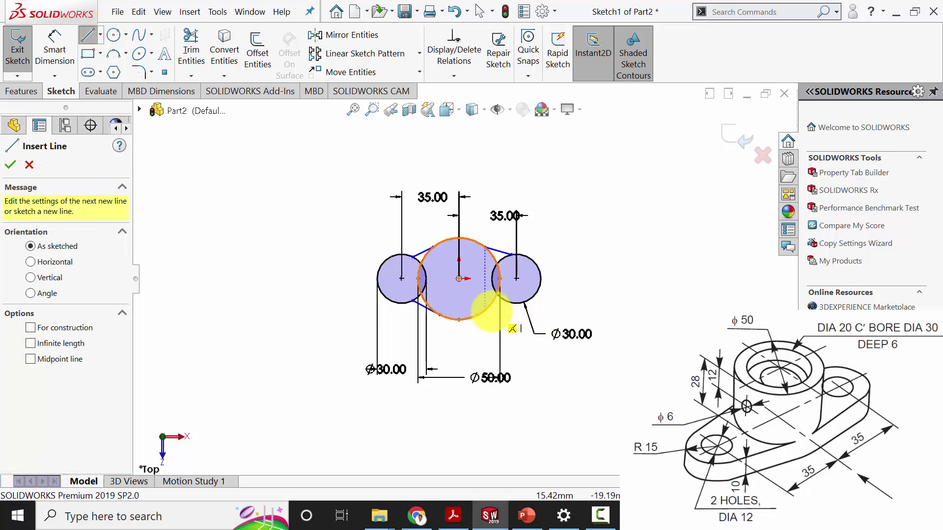
click(489, 311)
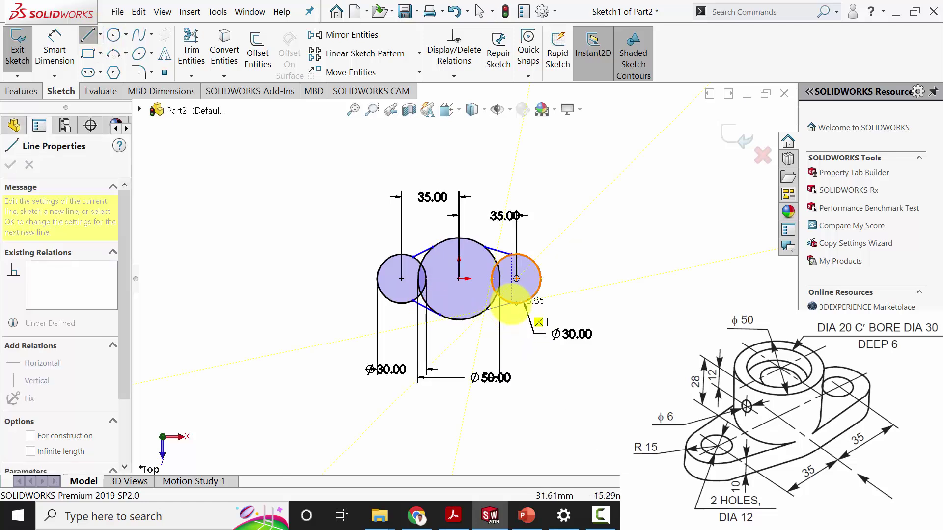
click(513, 304)
key(Escape)
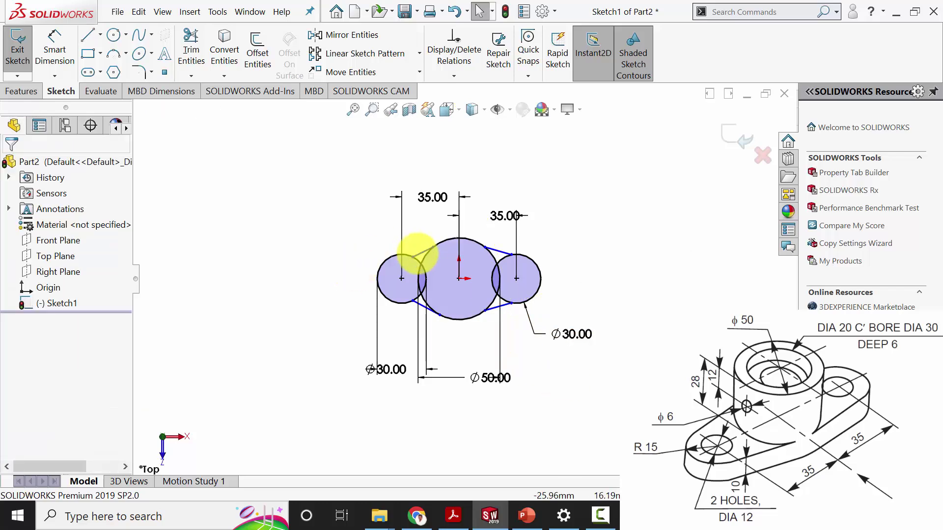
Make the upper-left line tangent to both the left circle and the big circle
scroll(464, 295, down, 5)
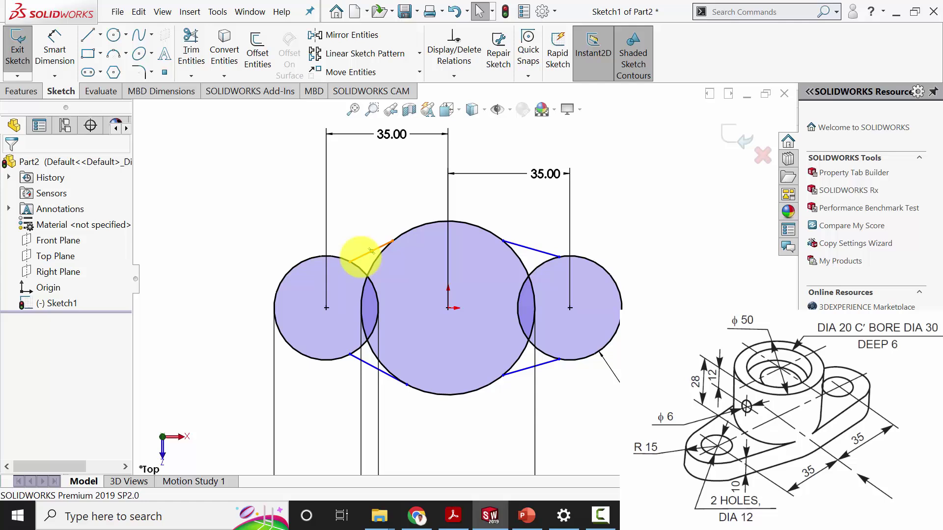
click(360, 257)
ctrl+click(338, 257)
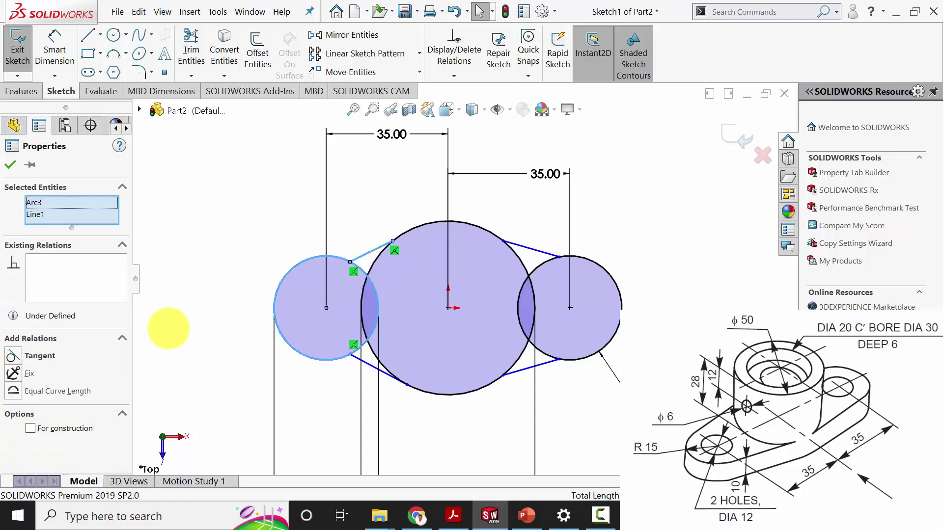
click(12, 356)
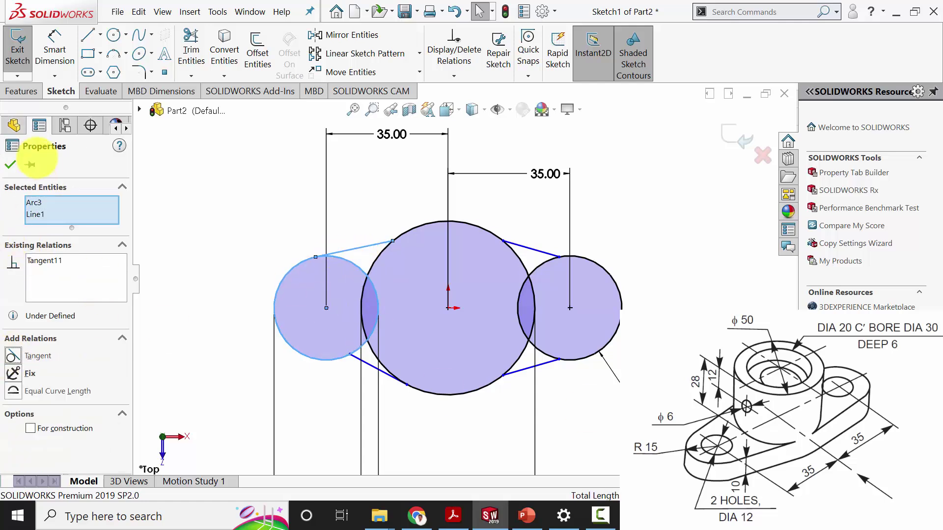
click(11, 165)
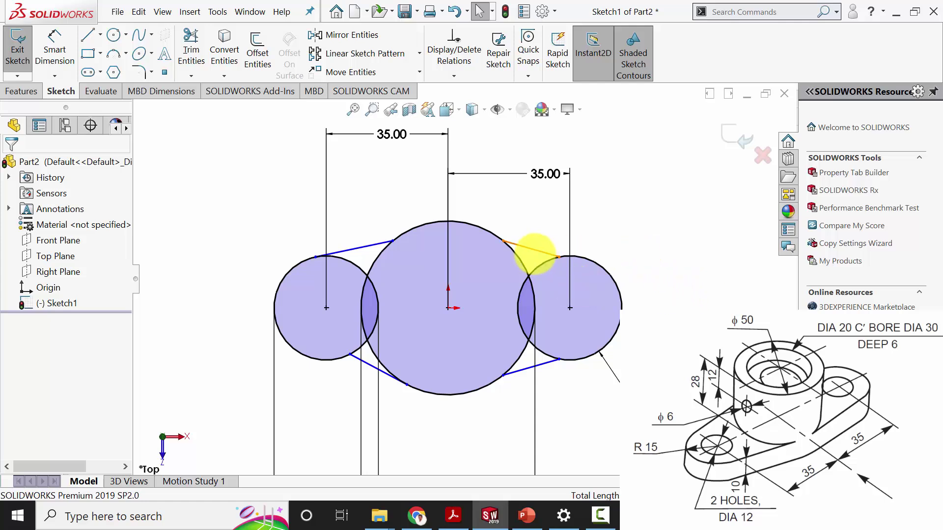
click(353, 248)
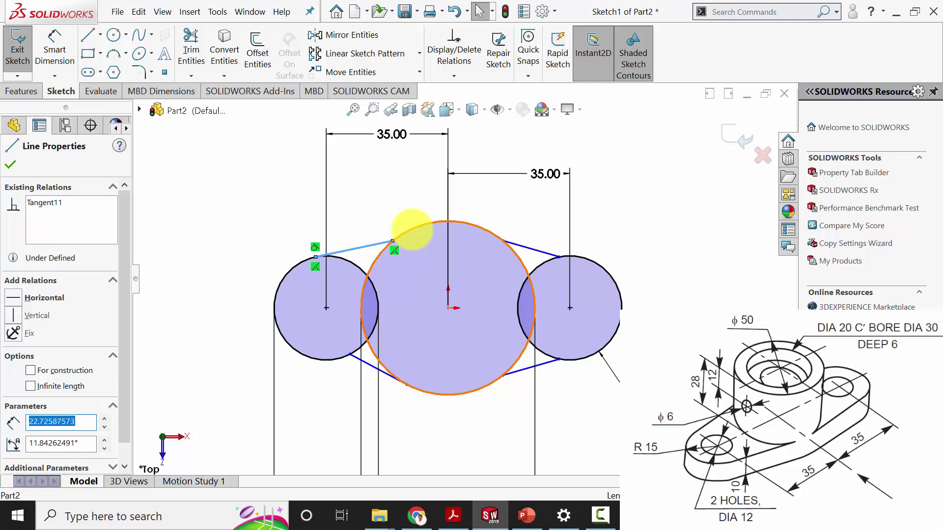
ctrl+click(411, 229)
click(13, 357)
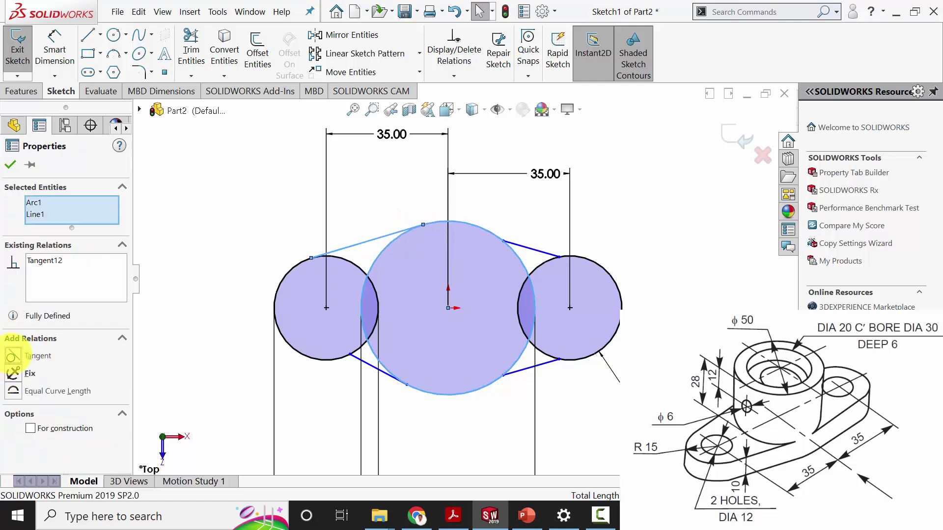
click(11, 165)
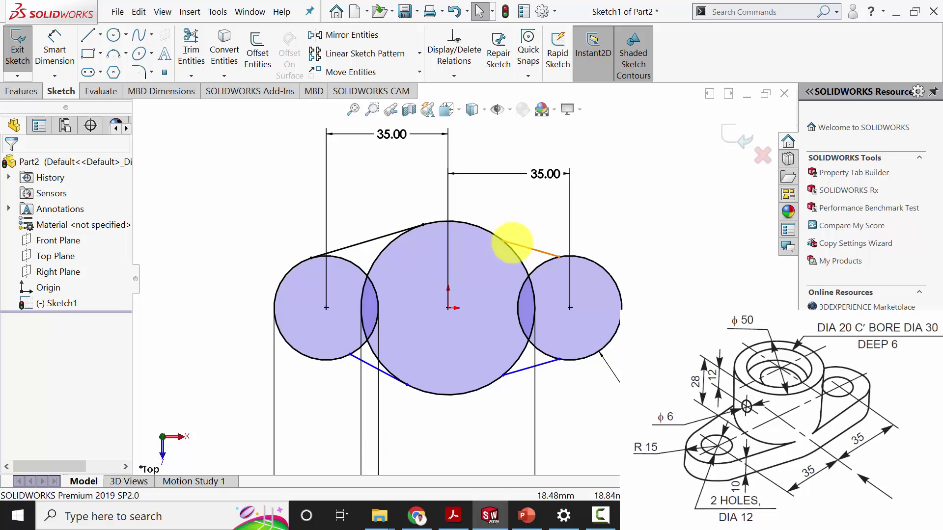
Make the upper-right line tangent to the big circle and the right circle
click(512, 242)
click(486, 230)
ctrl+click(540, 251)
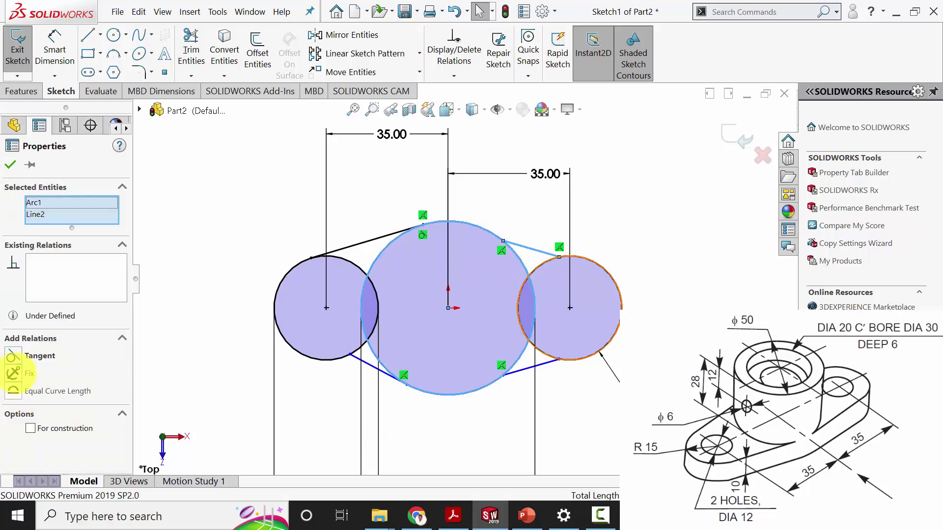
click(13, 356)
click(10, 165)
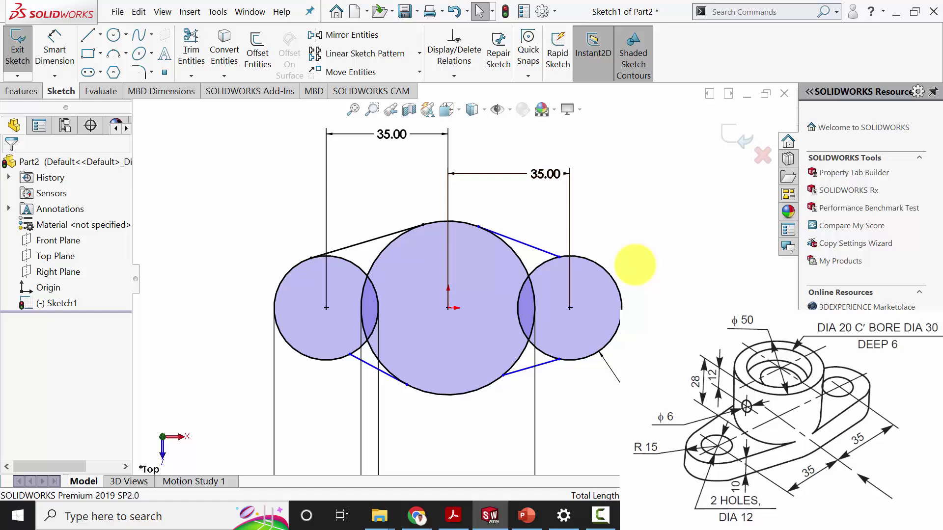
click(560, 256)
ctrl+click(587, 257)
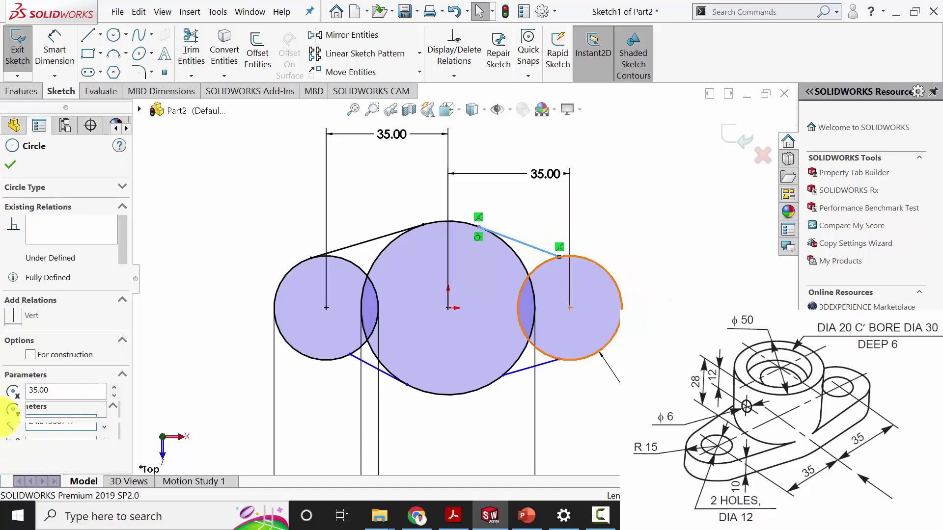
click(12, 357)
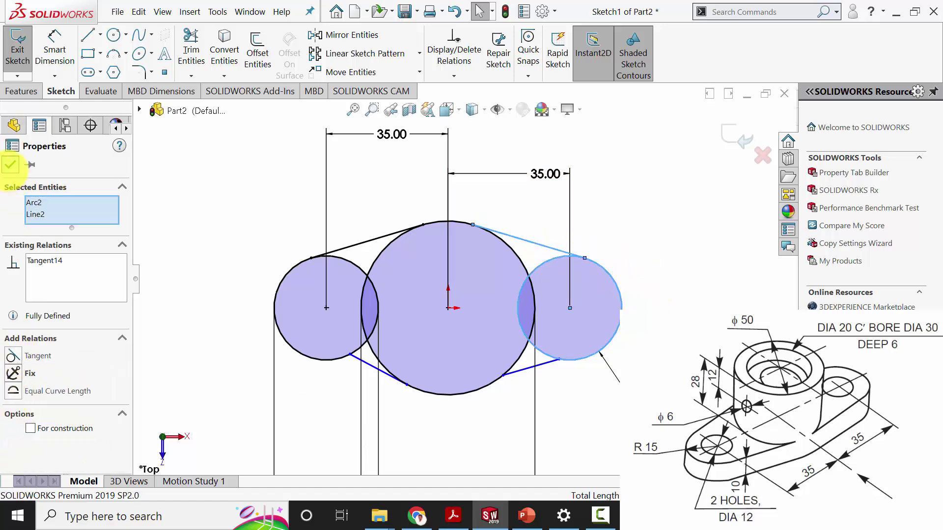
click(10, 165)
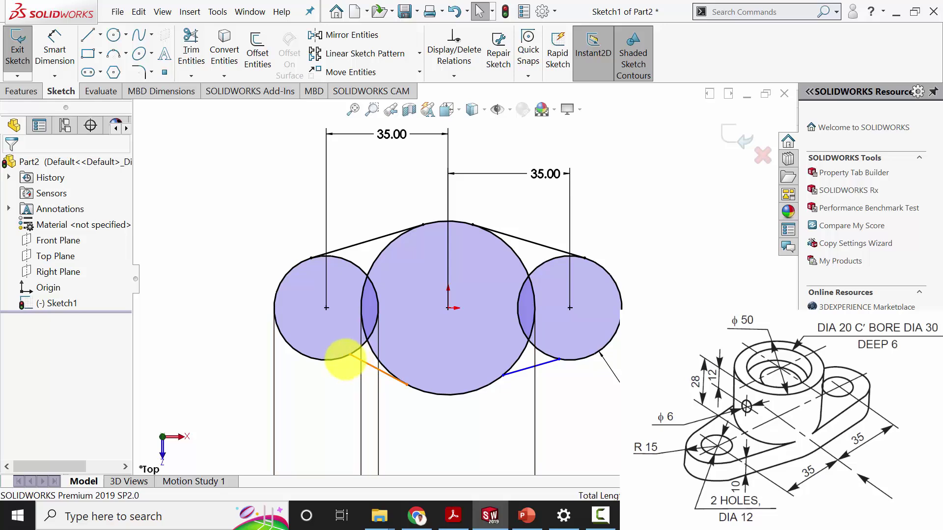
Make the lower-left line tangent to the left circle and the big circle
click(346, 359)
click(339, 358)
ctrl+click(354, 357)
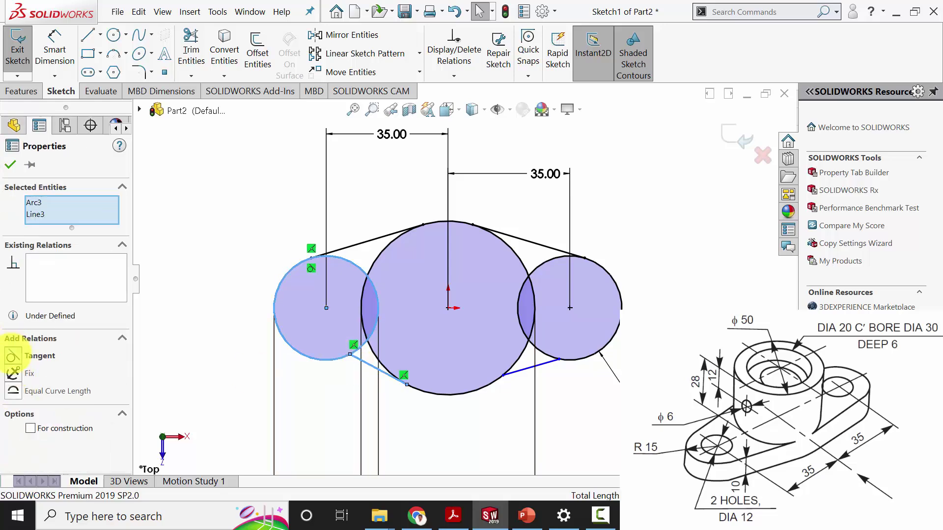
click(12, 357)
click(10, 165)
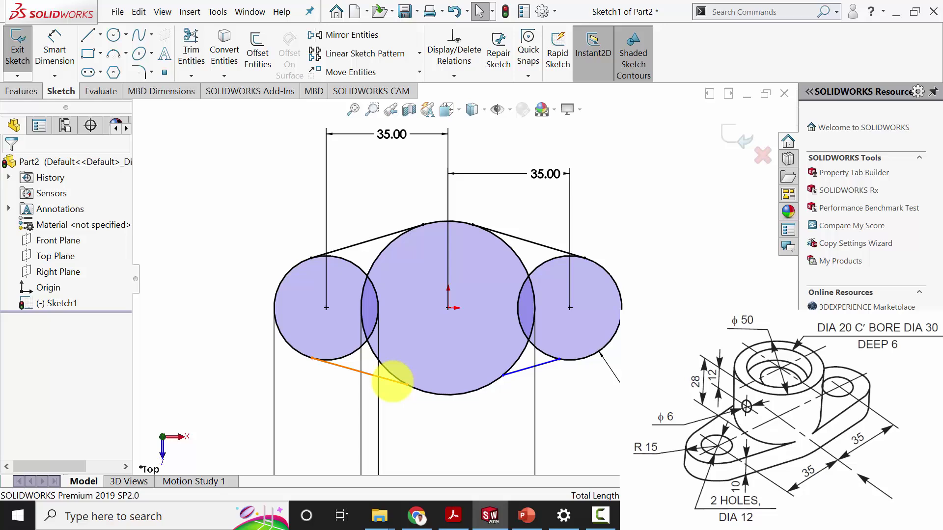
click(402, 385)
ctrl+click(489, 385)
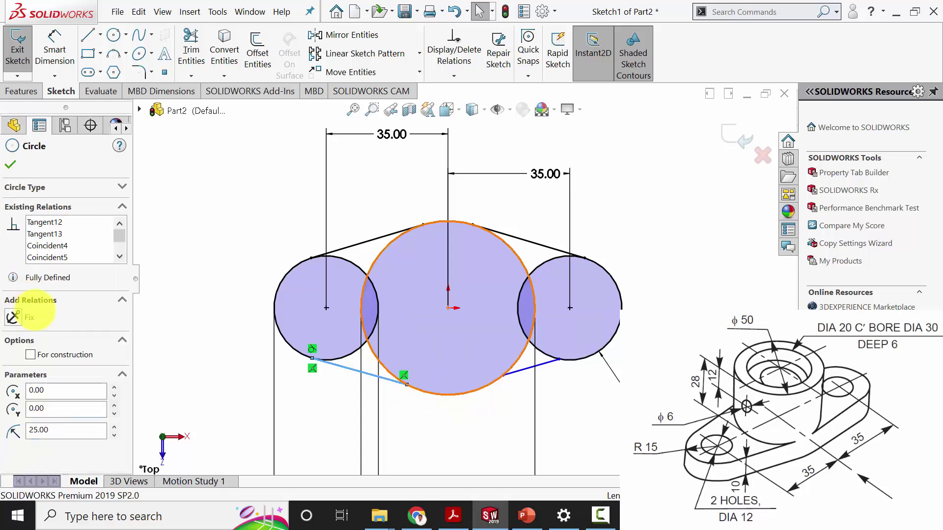
click(13, 356)
click(10, 164)
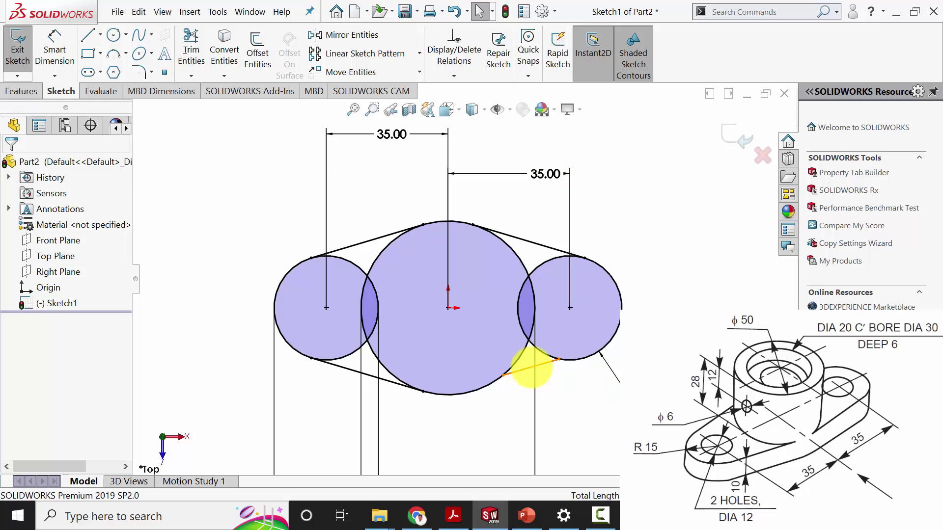
Make the lower-right line tangent to the big circle and the right circle
click(530, 367)
ctrl+click(491, 379)
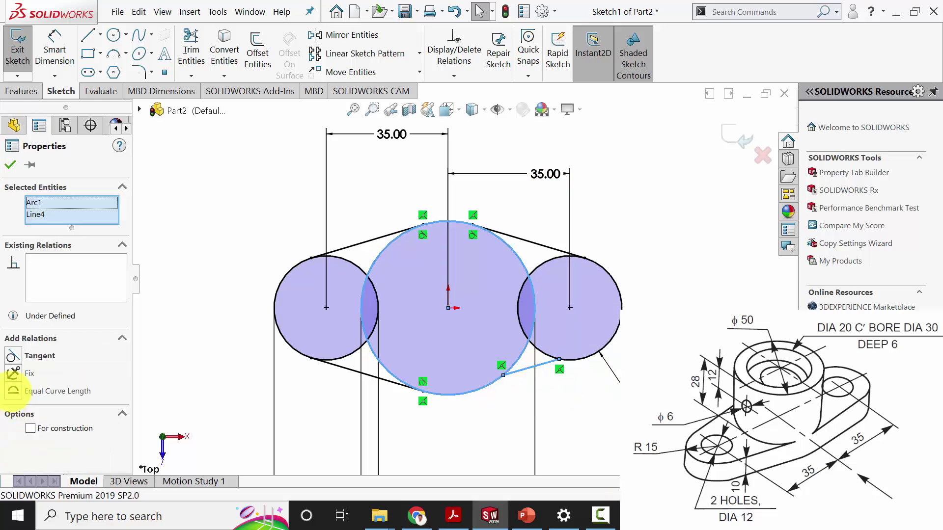
click(13, 357)
click(11, 164)
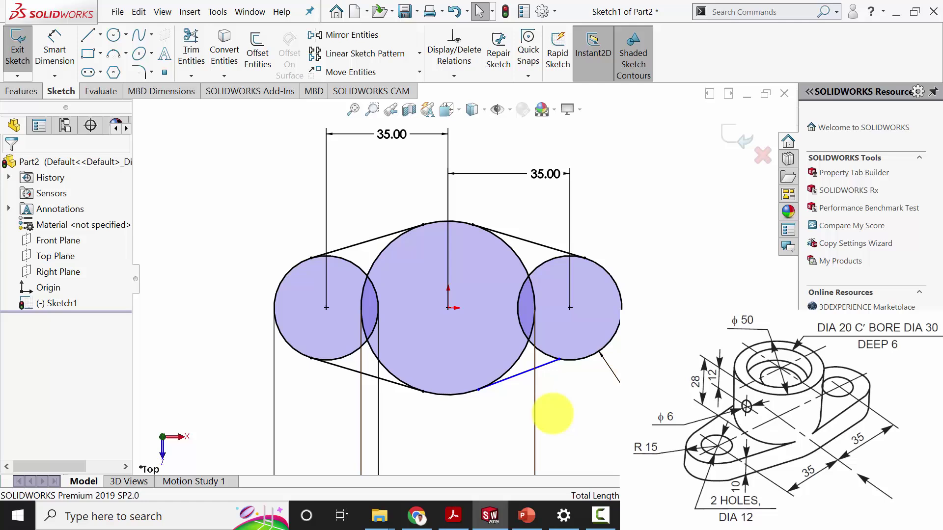
click(564, 366)
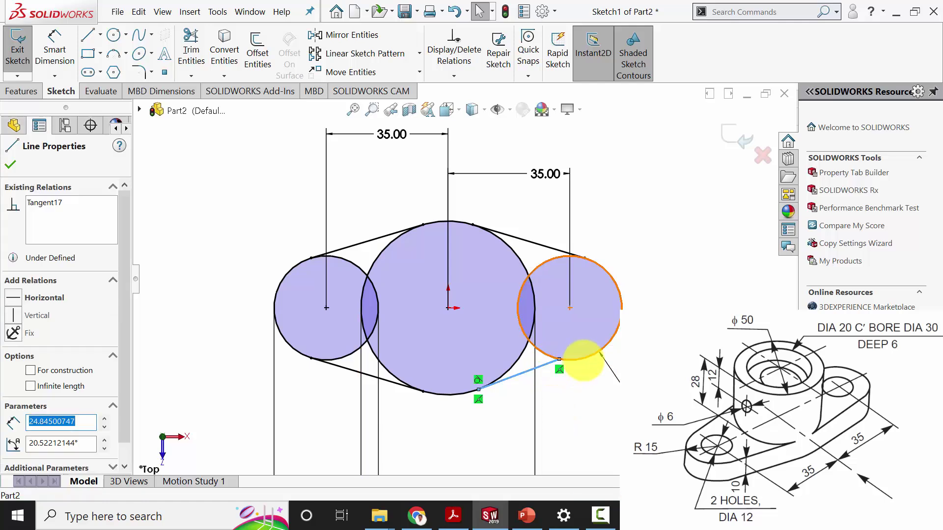
ctrl+click(584, 360)
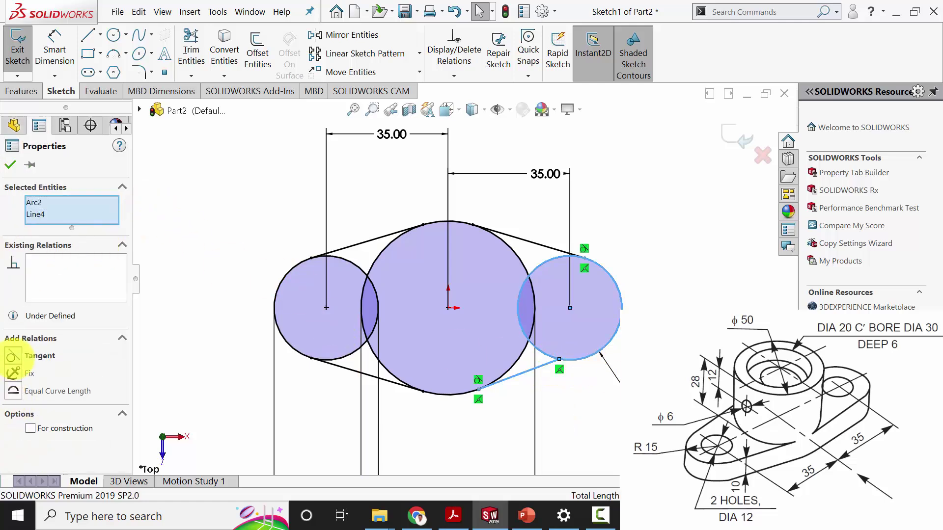
click(14, 357)
click(11, 165)
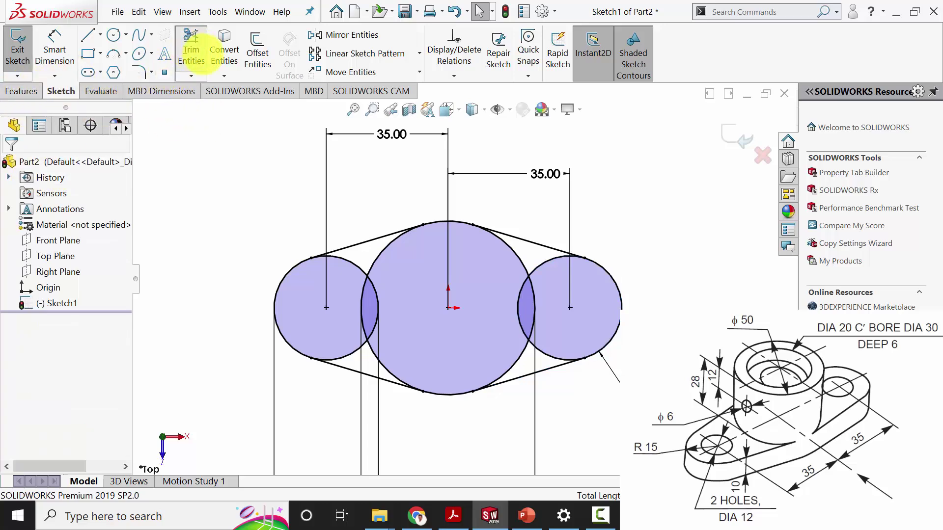
Power-trim the inner arcs to leave one closed outline
click(202, 51)
mouse_move(346, 281)
mouse_down()
mouse_move(358, 257)
mouse_move(376, 278)
mouse_move(368, 318)
mouse_move(410, 345)
mouse_move(497, 337)
mouse_move(526, 269)
mouse_move(530, 358)
mouse_move(558, 354)
mouse_move(543, 291)
mouse_up()
click(10, 165)
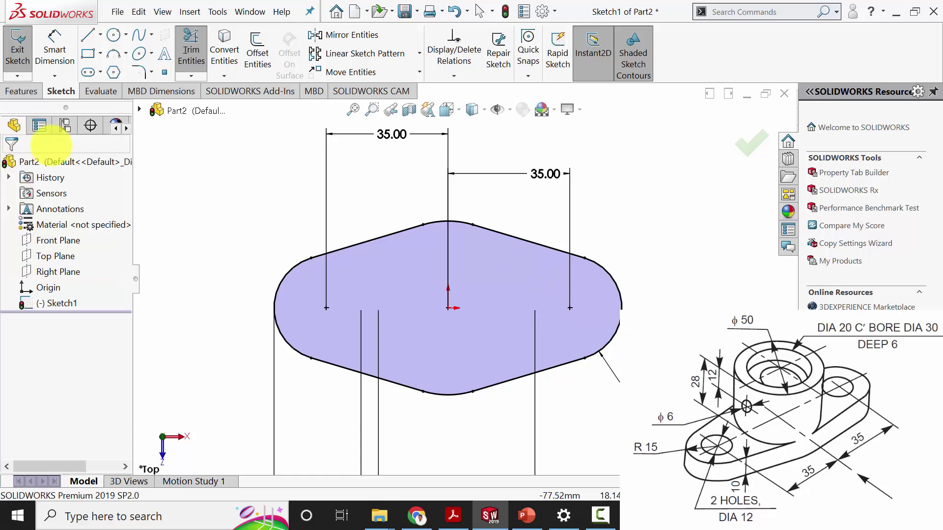
Extrude the trimmed outline 10 mm into the base plate
click(19, 91)
click(24, 53)
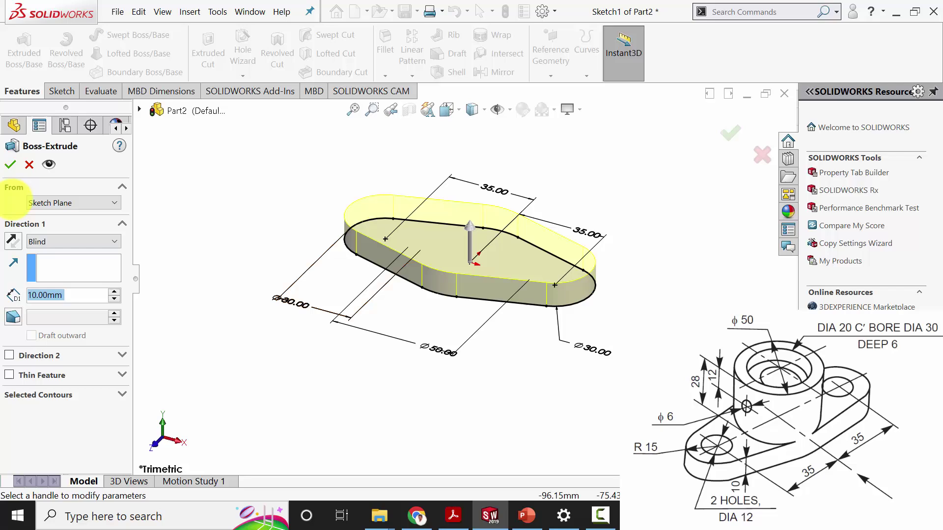
click(10, 164)
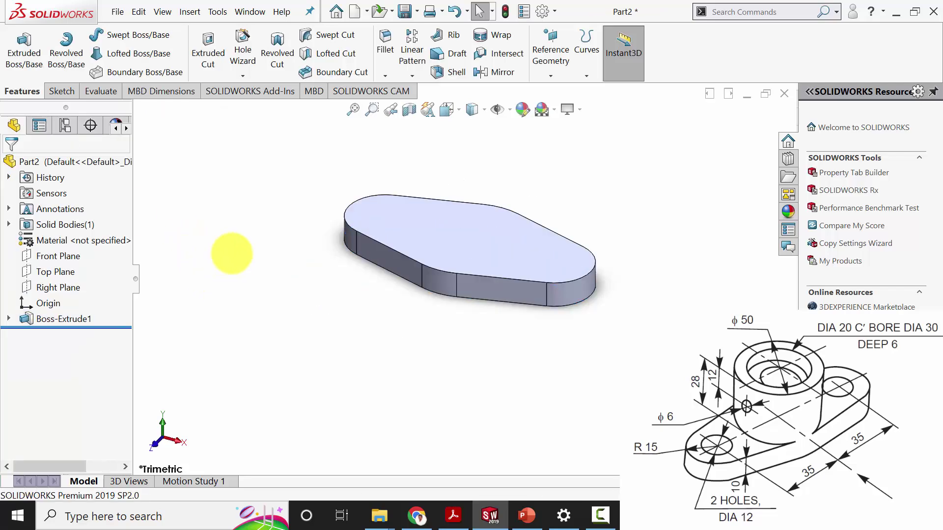
click(445, 238)
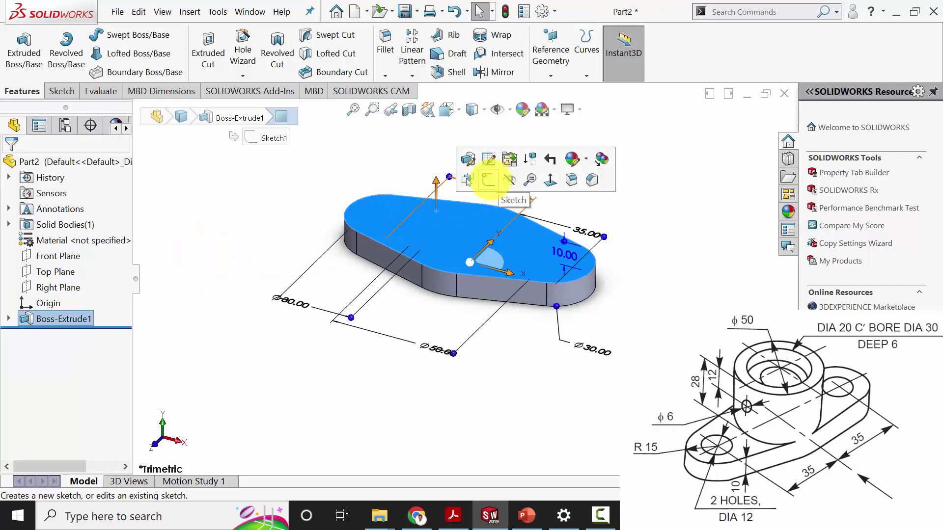
On the plate's top face, draw a circle at the origin and dimension it Ø50
click(488, 179)
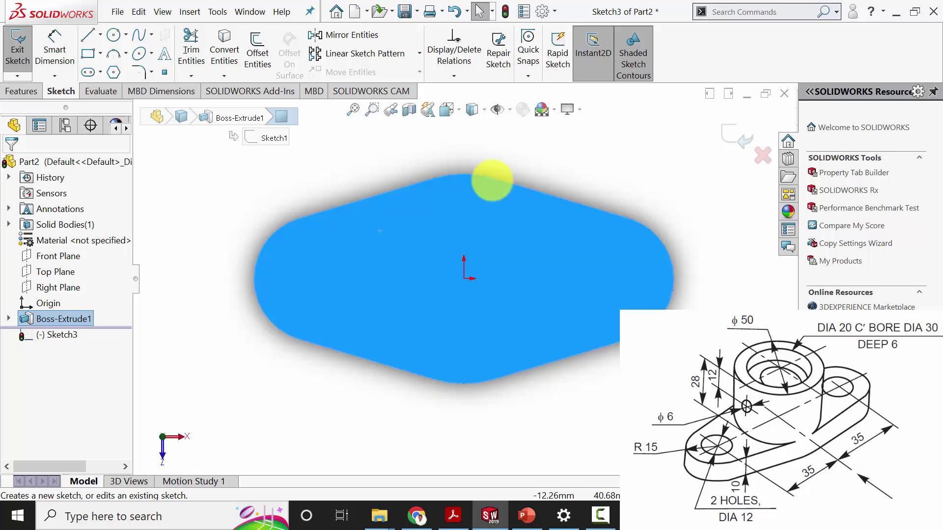
click(114, 35)
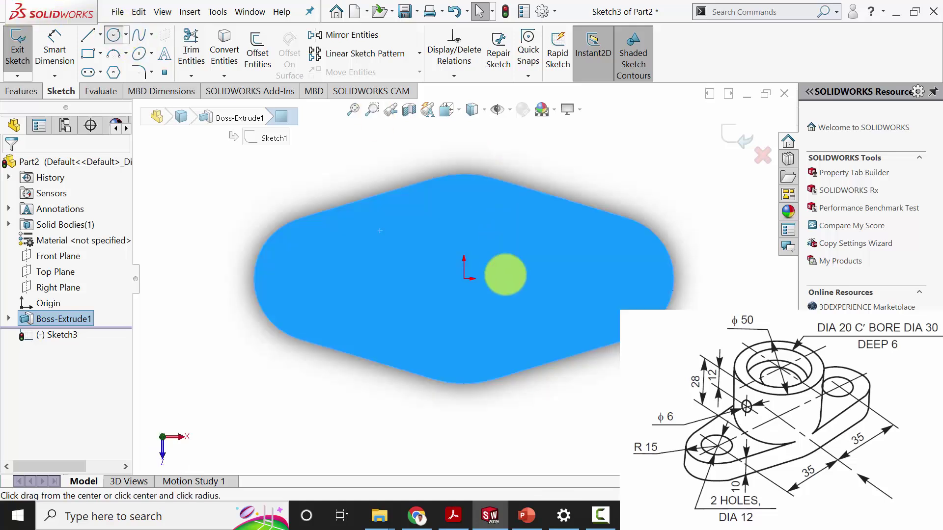
click(464, 278)
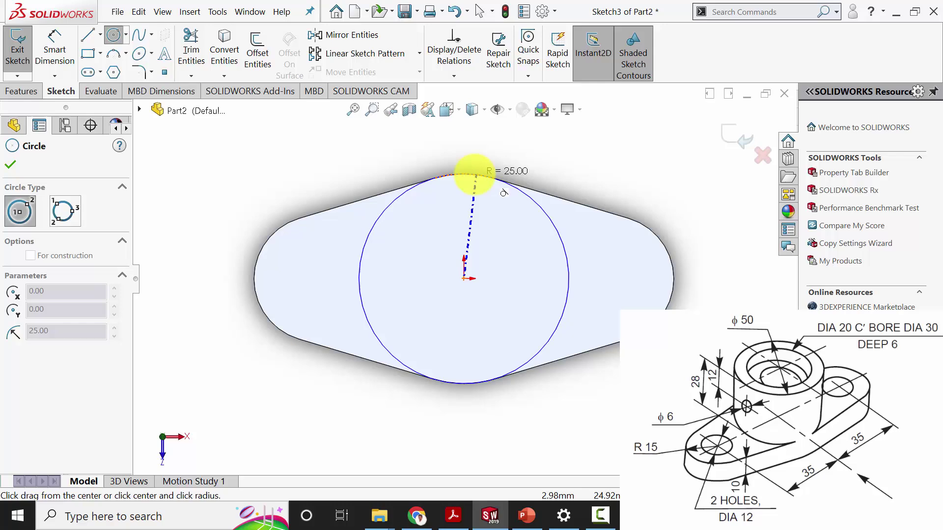
click(474, 175)
click(10, 164)
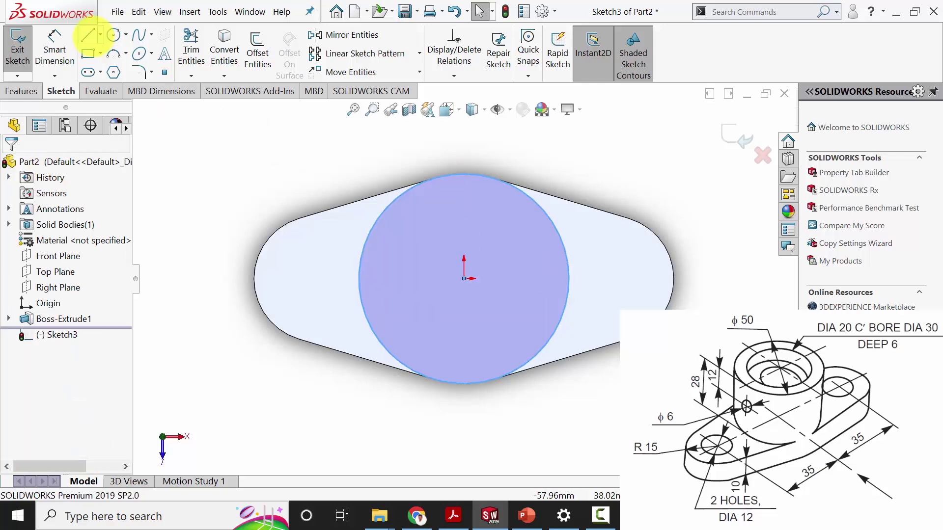
click(55, 46)
click(360, 269)
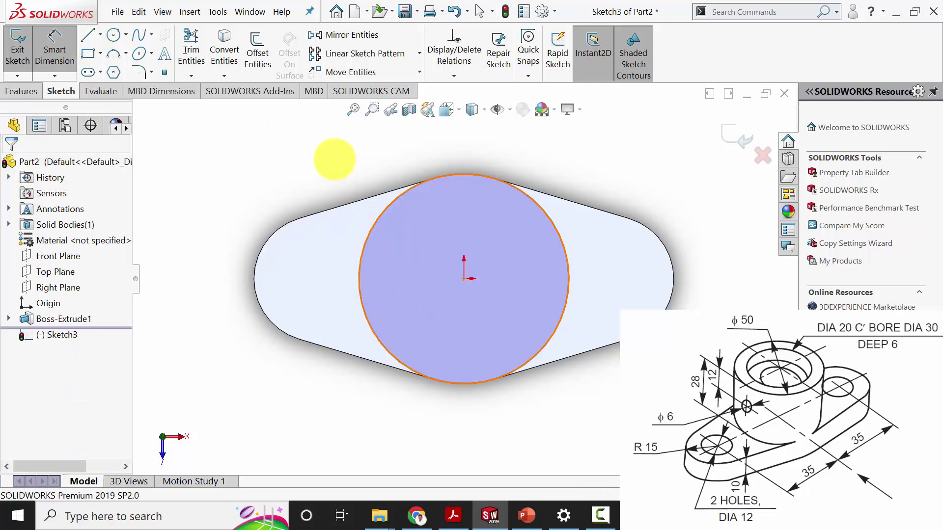
click(332, 154)
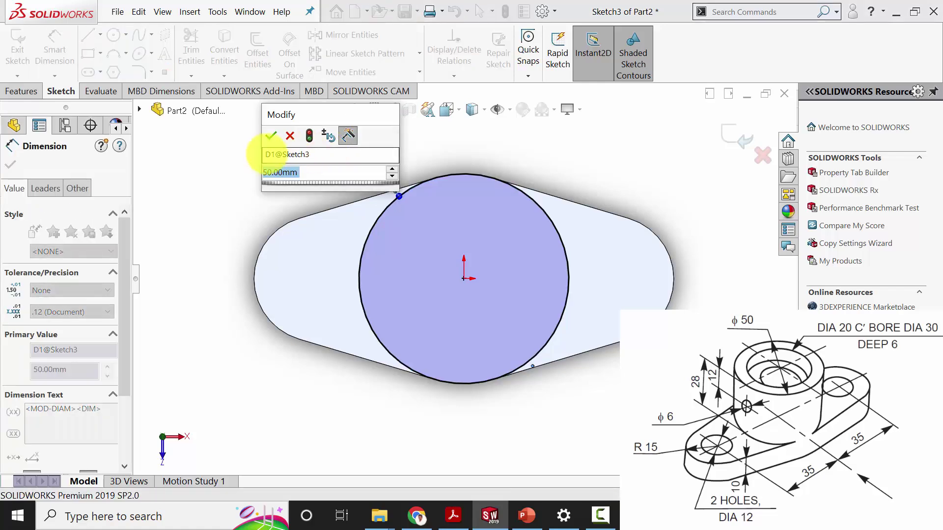
click(270, 135)
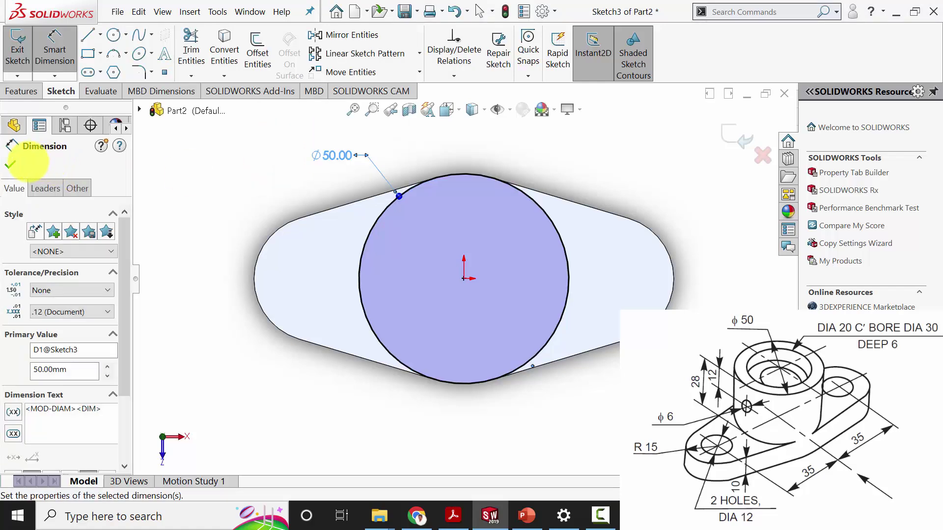
click(11, 165)
Extrude the Ø50 circle 28 mm up as a merged cylindrical boss
click(22, 91)
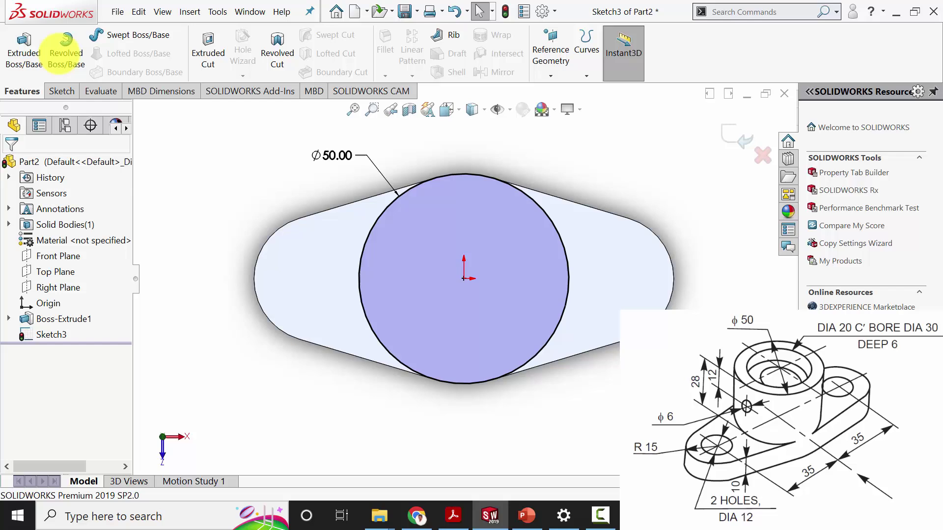
key(e)
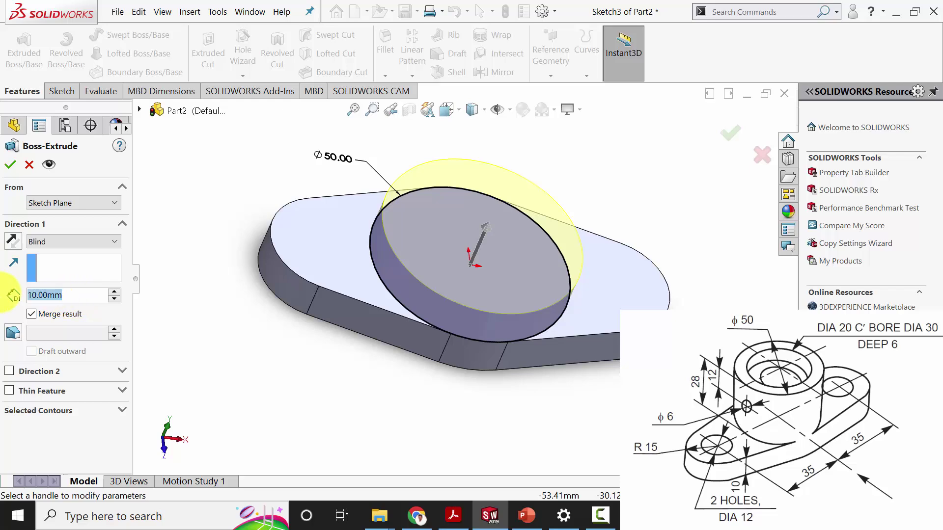
text(28)
key(Return)
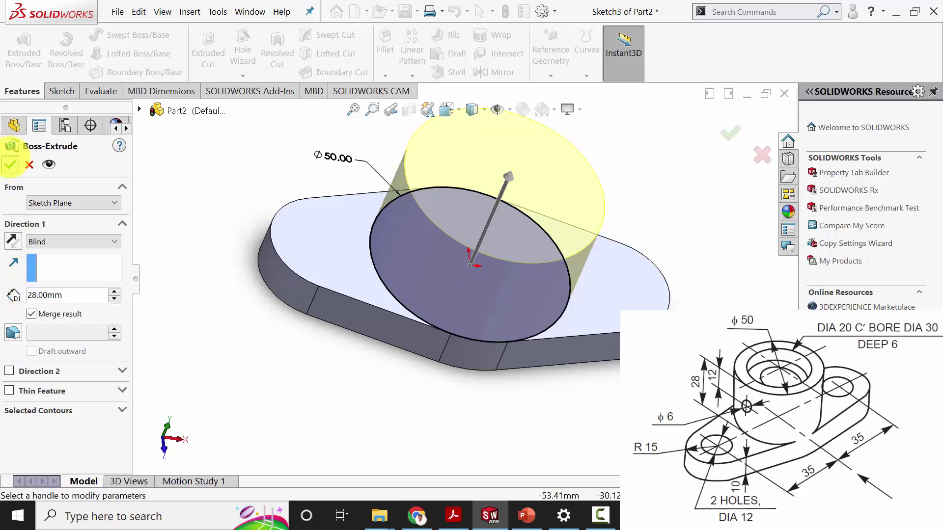
click(10, 164)
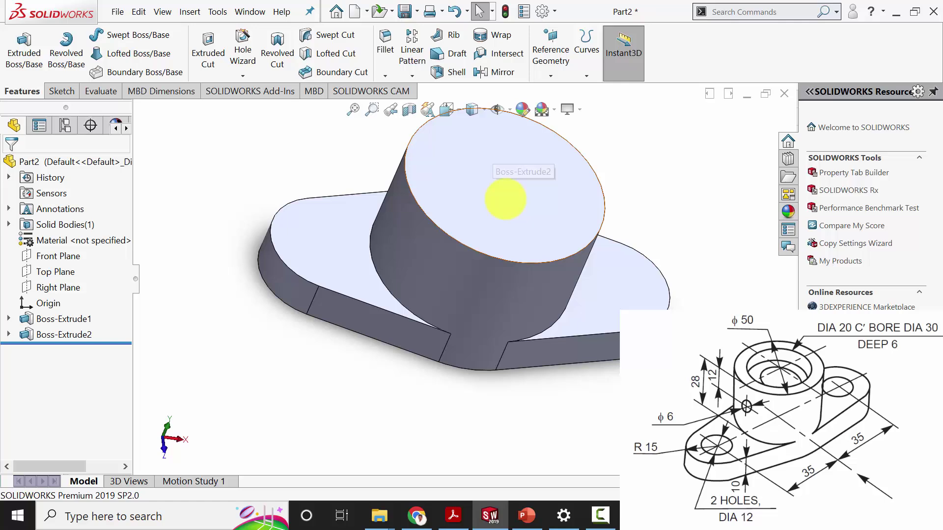
click(507, 182)
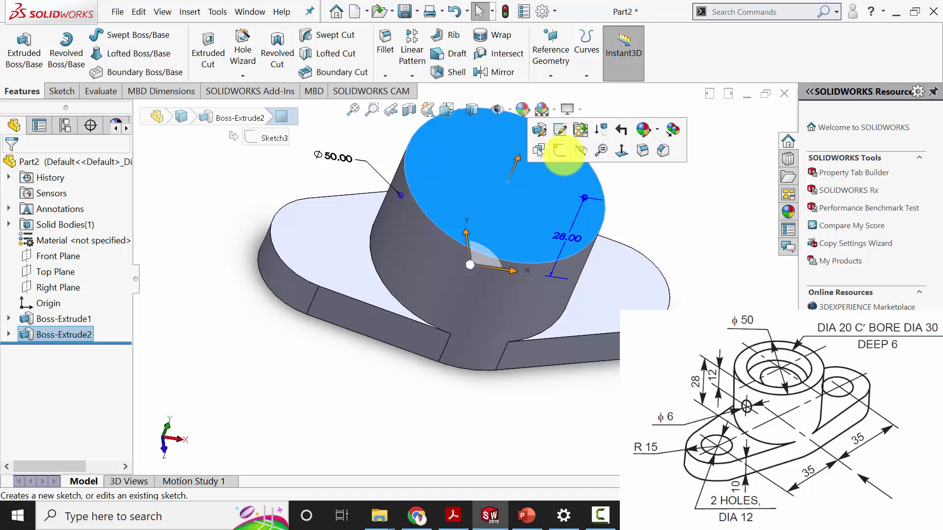
Sketch a Ø30 circle at the origin on the cylinder's top face
click(561, 151)
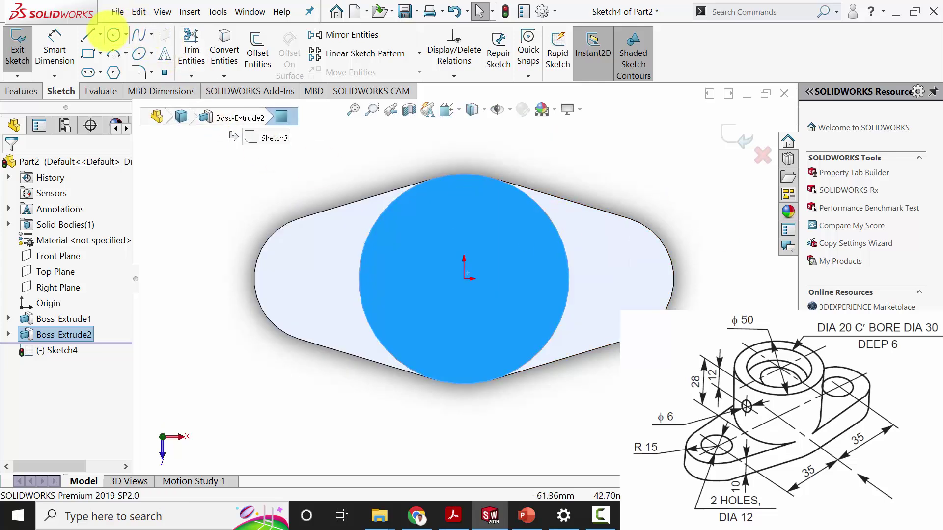
click(113, 35)
click(460, 282)
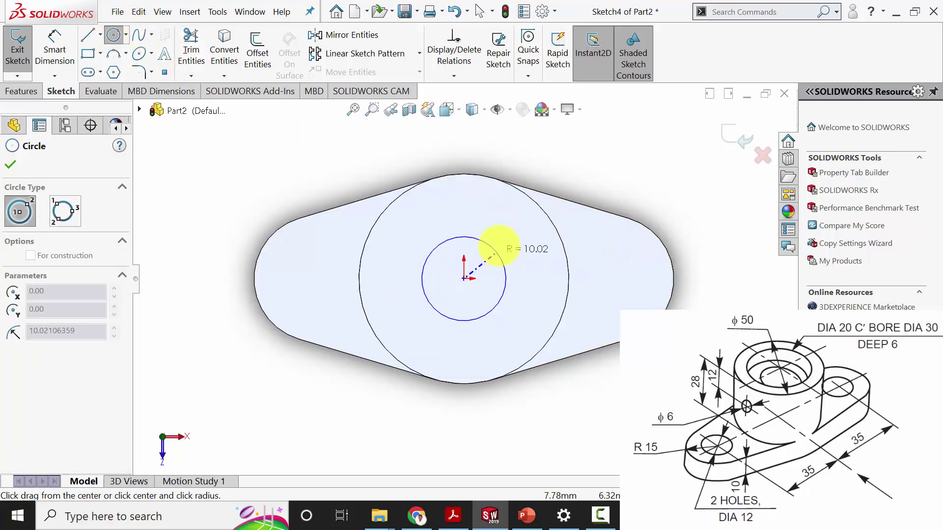
click(507, 235)
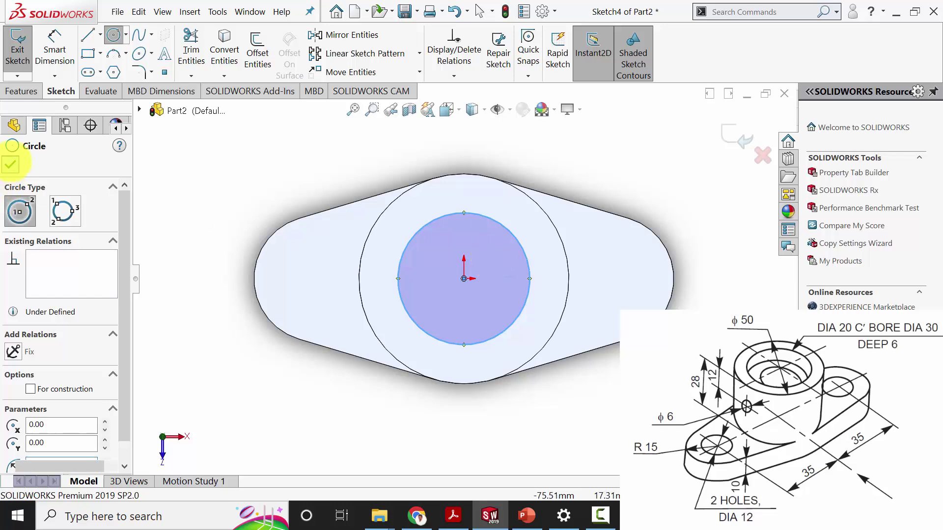
click(10, 165)
click(54, 49)
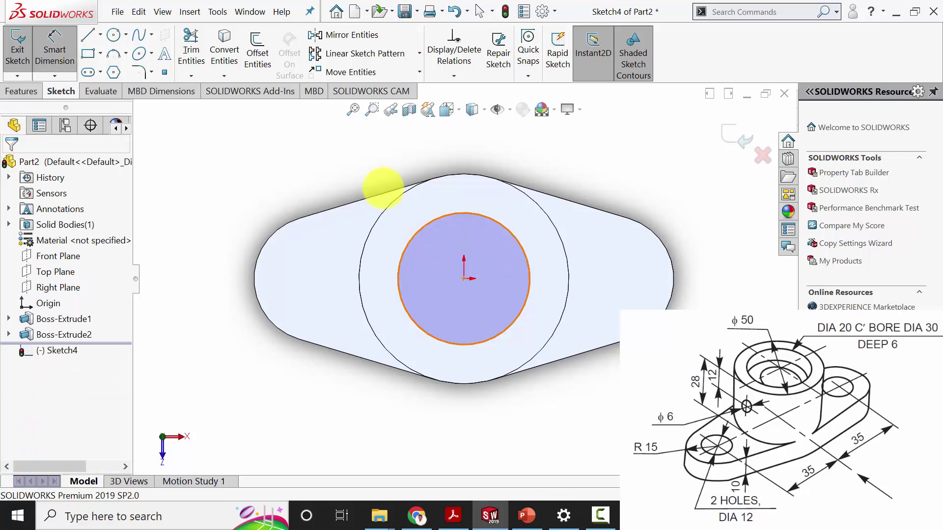
click(424, 226)
click(335, 155)
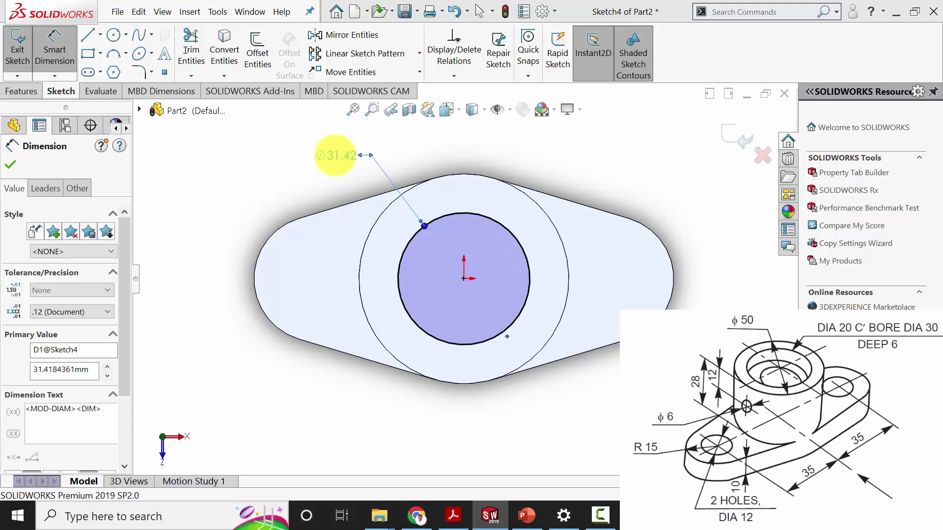
text(30)
key(Return)
click(10, 165)
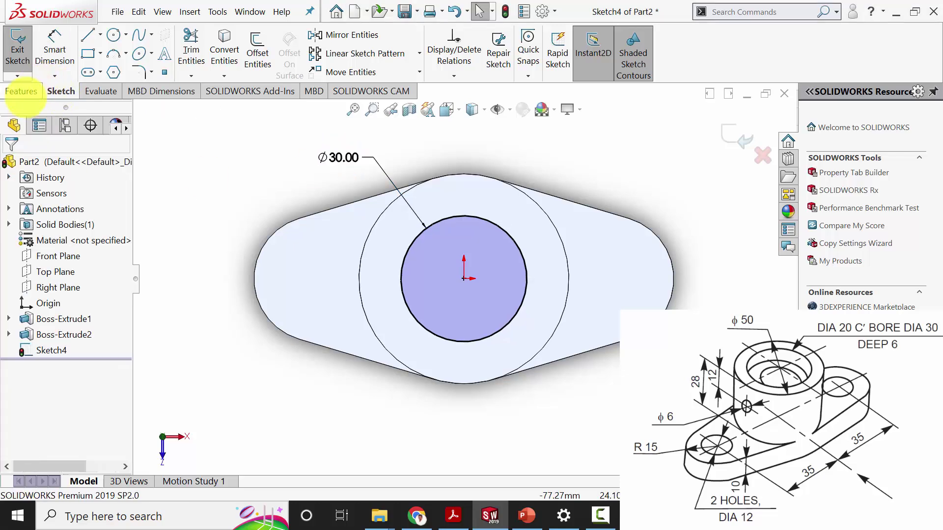
Cut the Ø30 circle 6 mm deep with a blind extruded cut
click(21, 91)
click(207, 51)
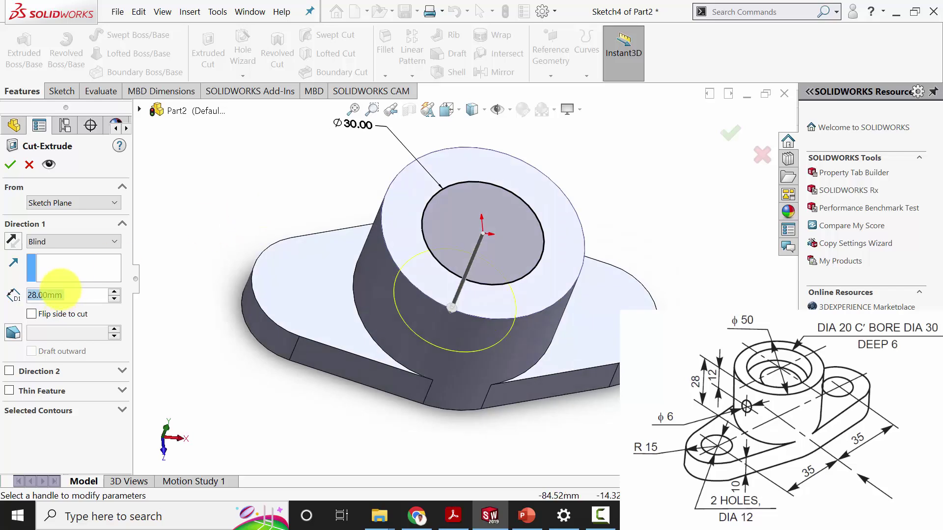
text(6)
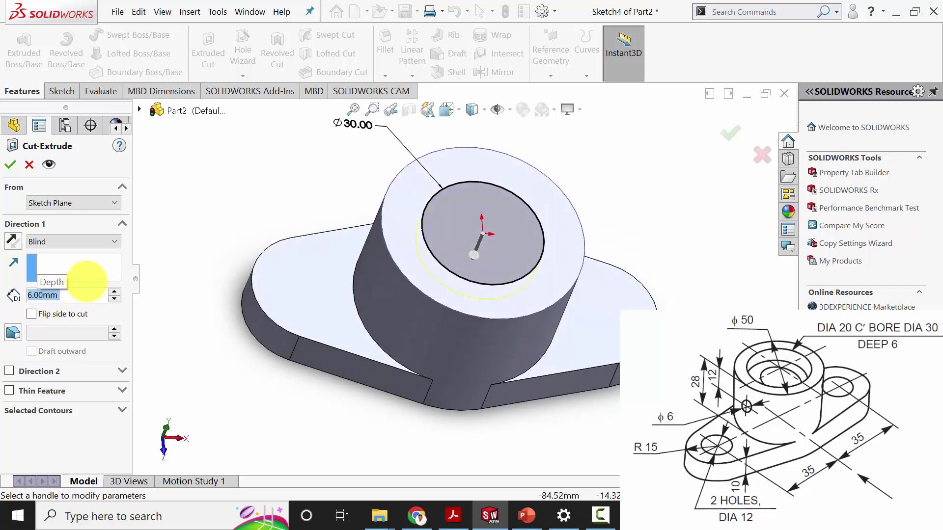
key(Return)
click(11, 164)
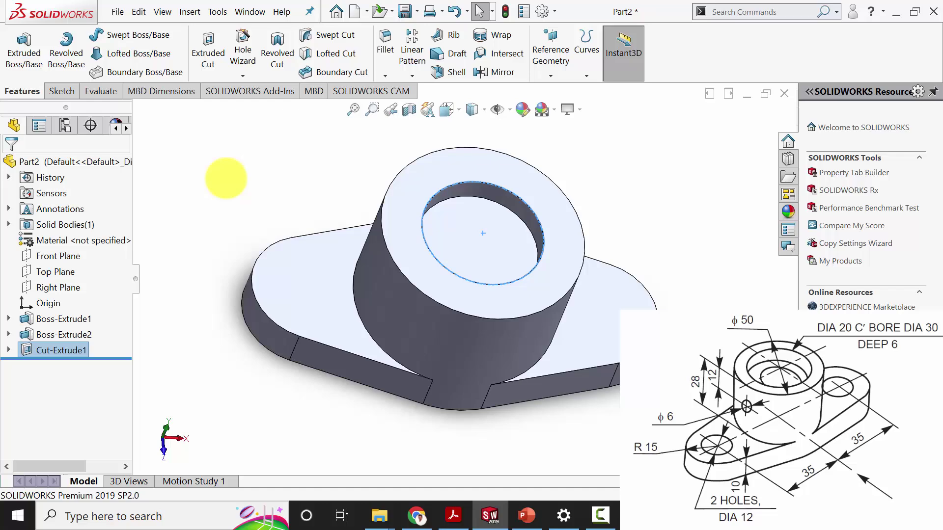
Start a sketch on the counterbore floor and draw a circle centred on the origin
click(482, 233)
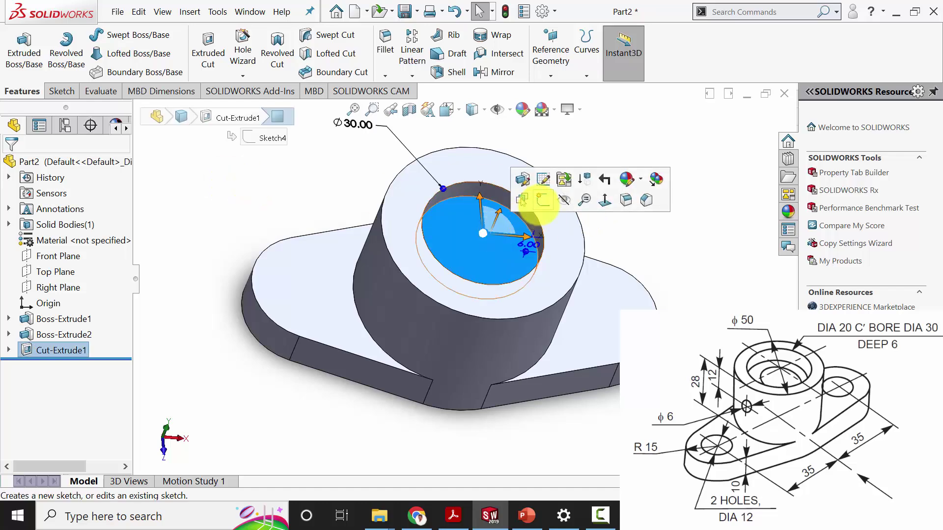
click(542, 199)
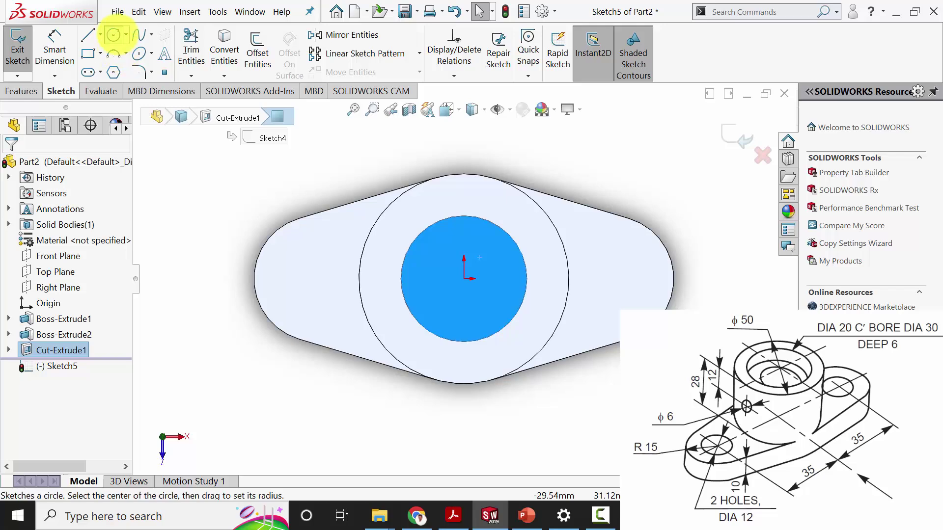
click(113, 34)
click(463, 278)
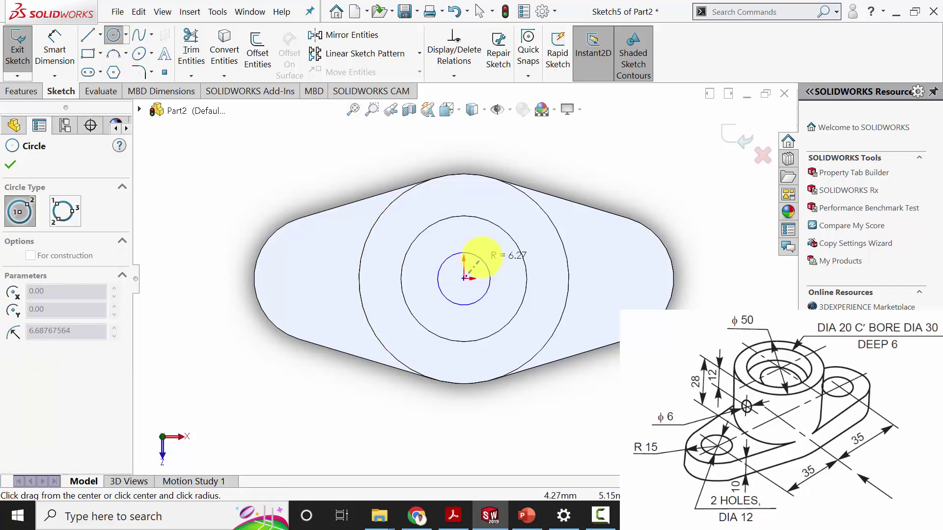
click(464, 250)
click(14, 125)
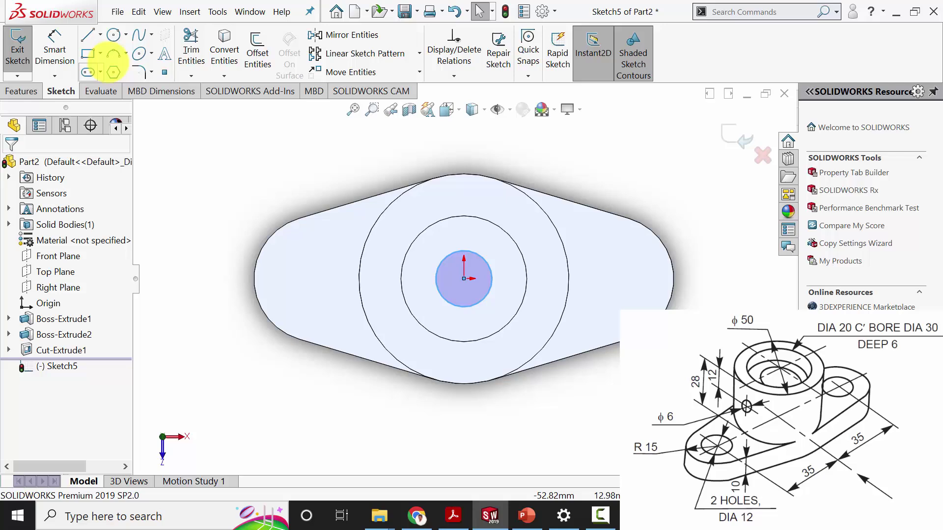
Dimension the circle to a 20 mm diameter
click(53, 44)
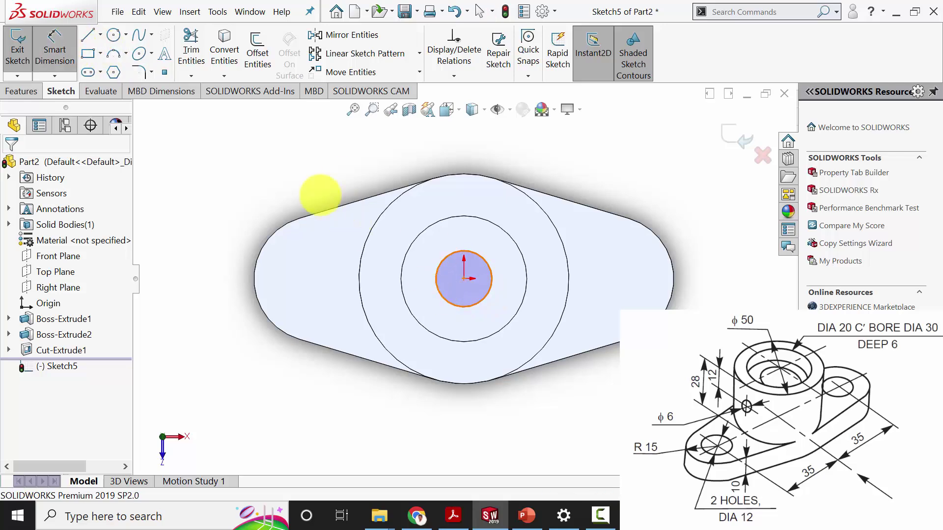
click(295, 172)
text(20)
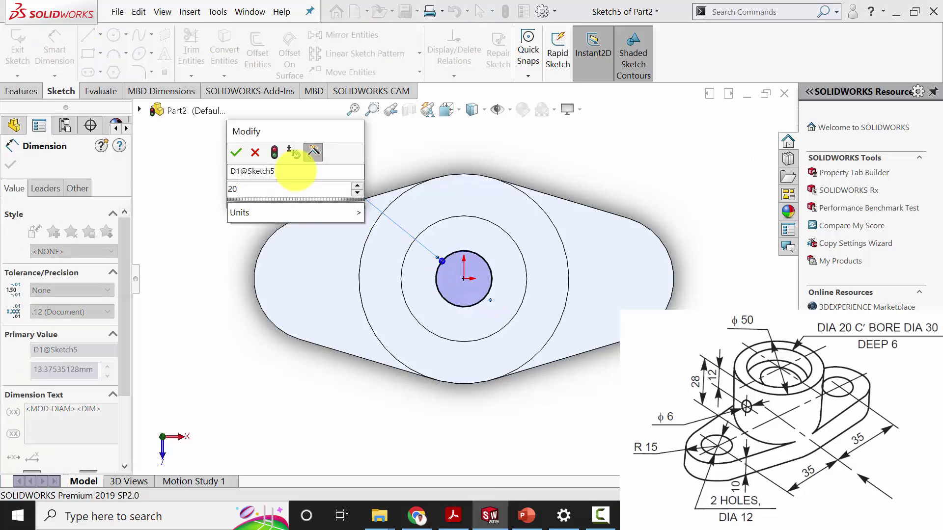
key(Return)
click(10, 164)
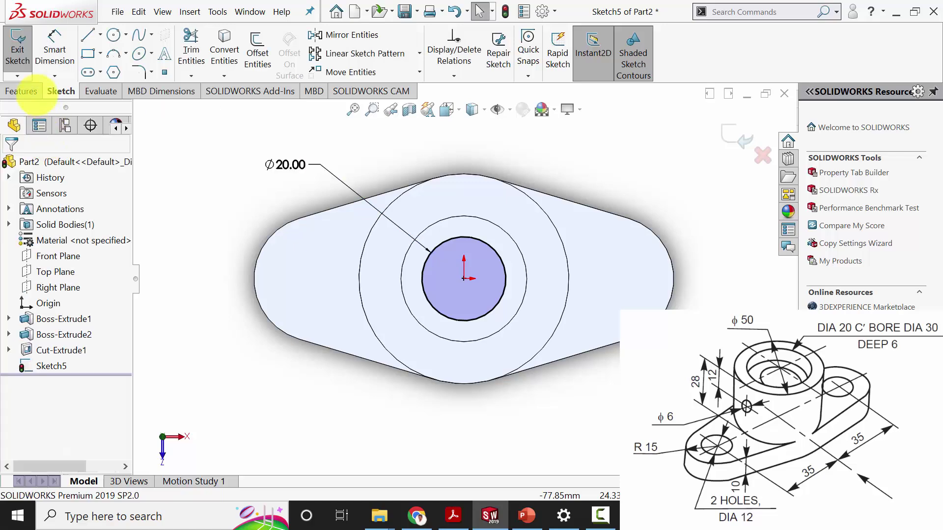
click(21, 91)
Extrude-cut the Ø20 circle Up To Surface, ending at the base plate's bottom face
click(208, 53)
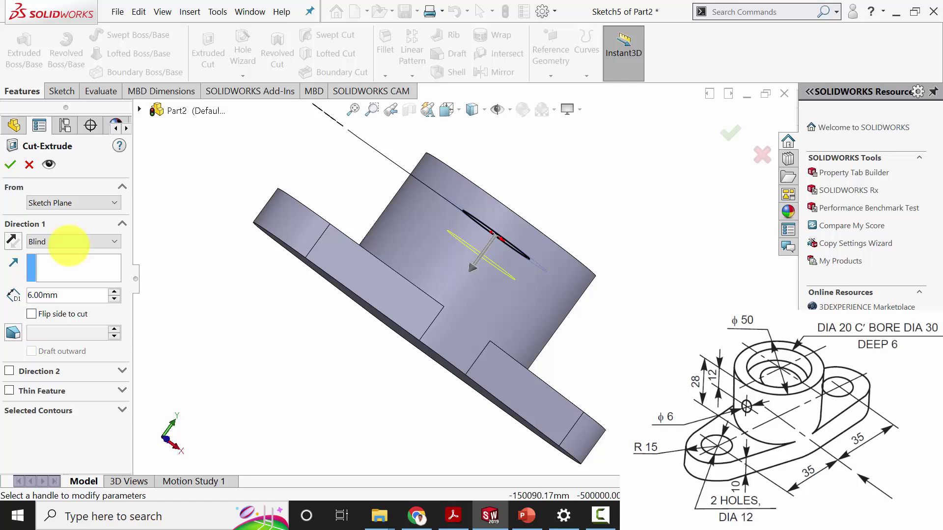
click(68, 240)
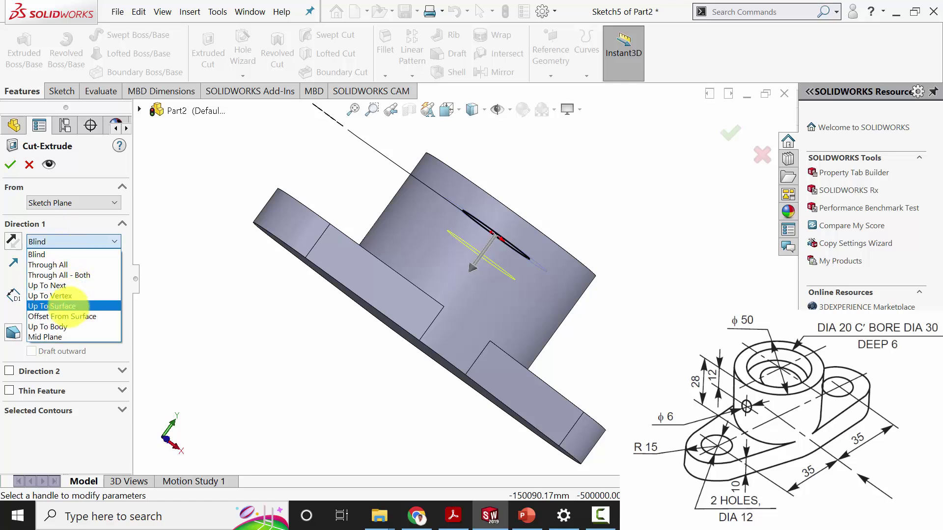
click(68, 305)
middle_drag(320, 397, 347, 331)
click(377, 229)
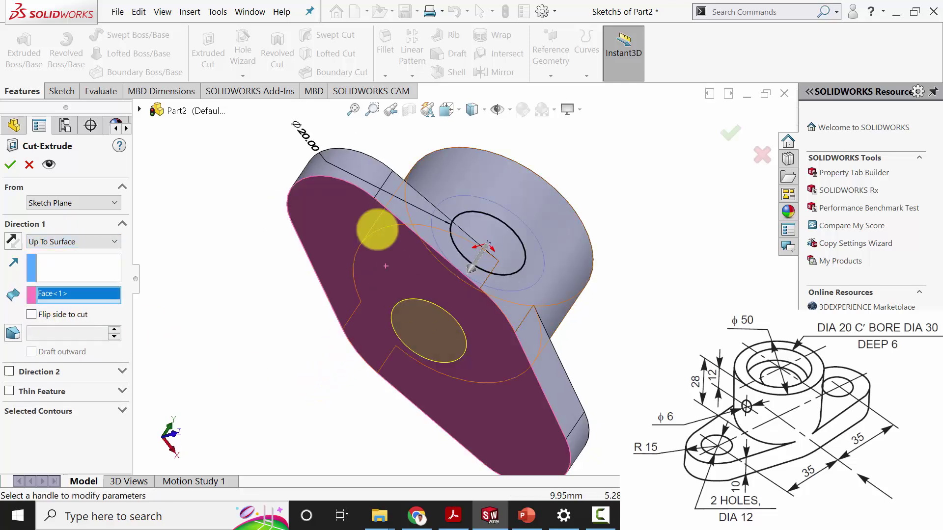
click(10, 165)
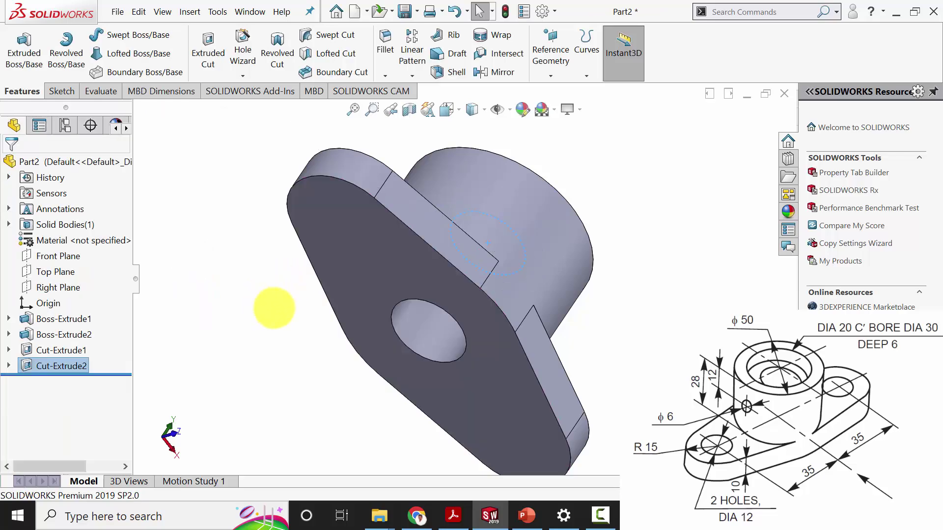
middle_drag(274, 308, 326, 326)
Start a sketch on the base plate's top face and draw a circle on the left lug
click(305, 301)
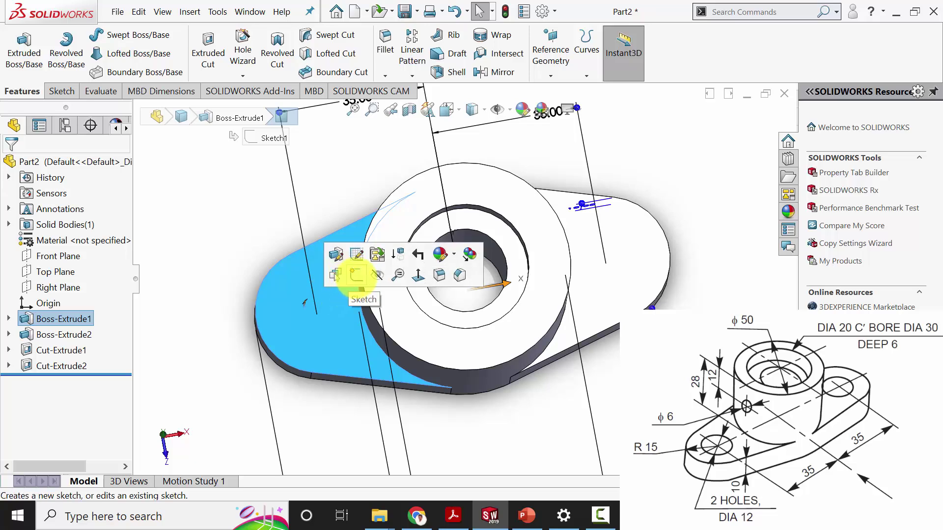
click(357, 275)
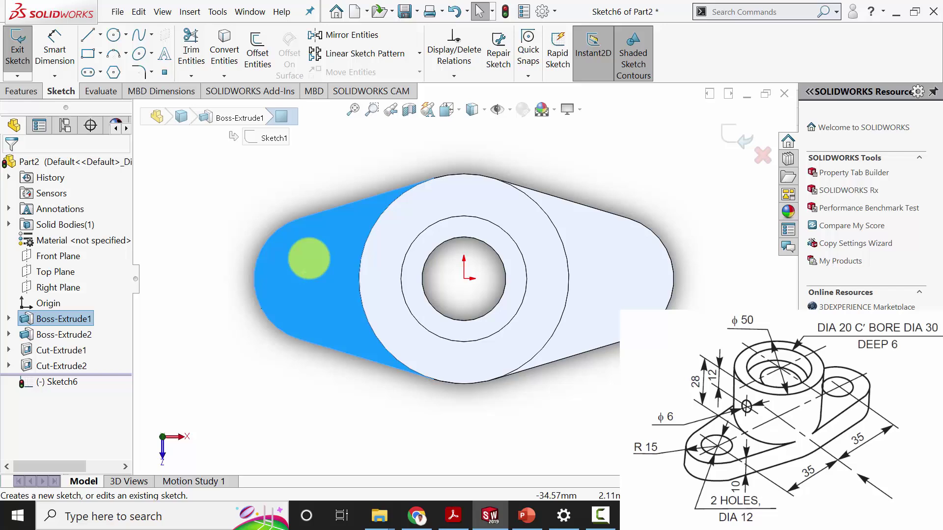
click(113, 35)
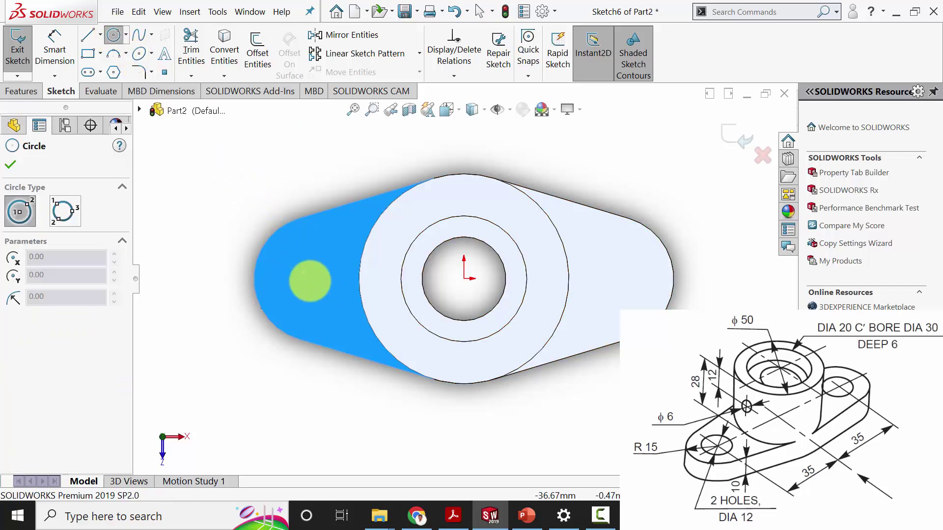
drag(310, 279, 316, 293)
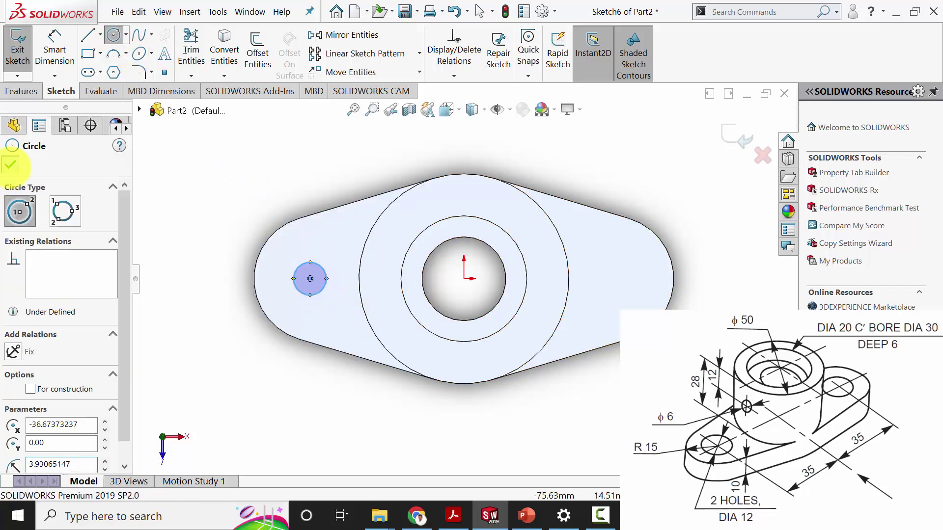
click(10, 165)
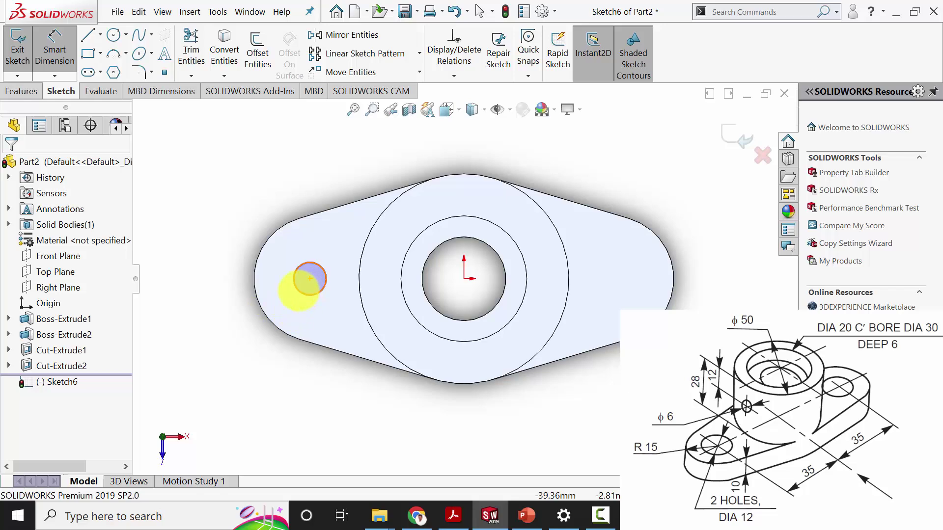
Dimension the lug circle to a 12 mm diameter
click(295, 287)
click(224, 235)
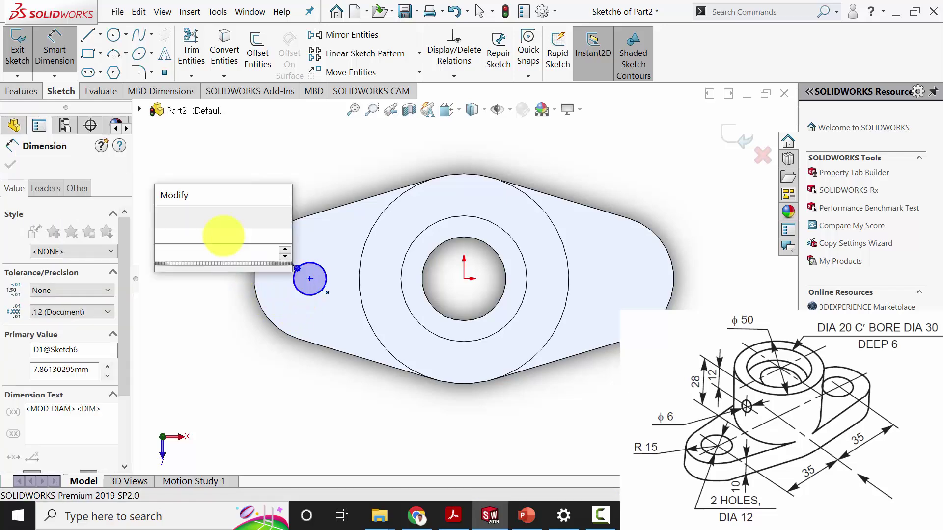
text(12)
key(Return)
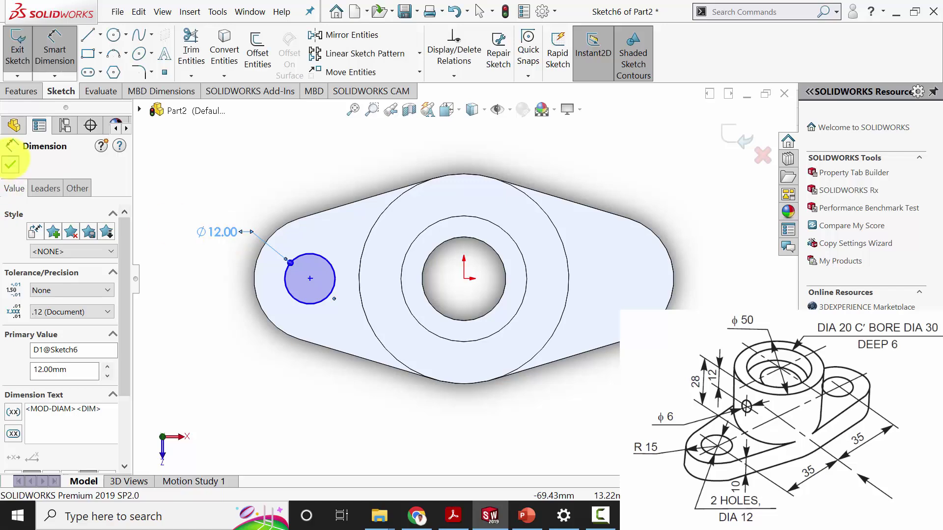
click(10, 165)
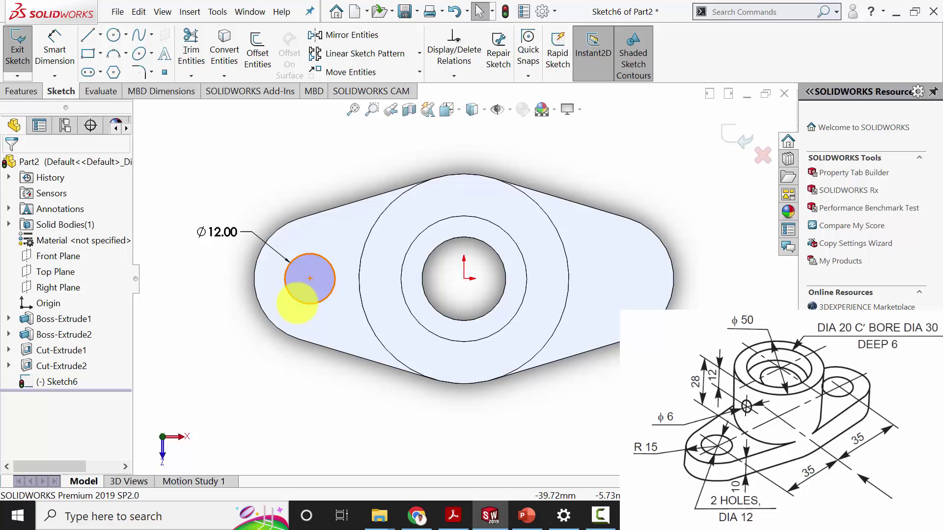
Make the 12 mm circle concentric with the lug's outer arc
click(295, 295)
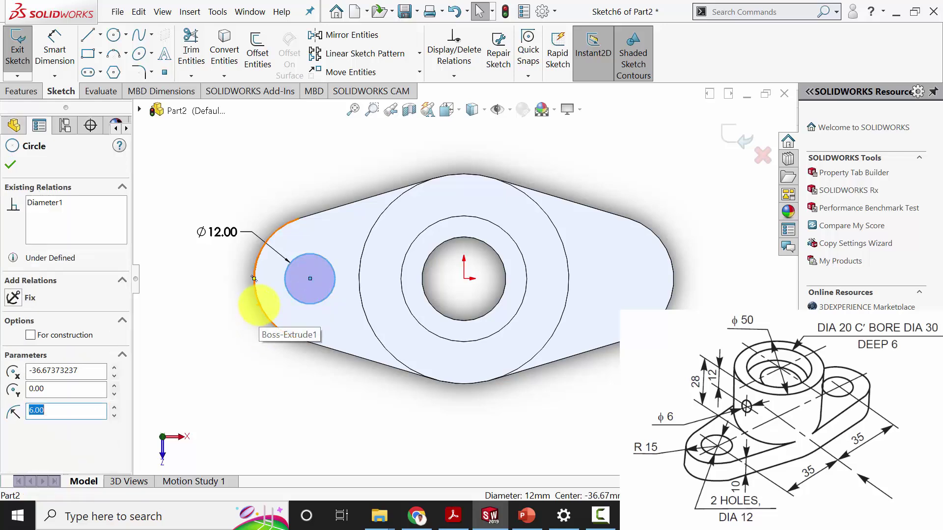
ctrl+click(262, 305)
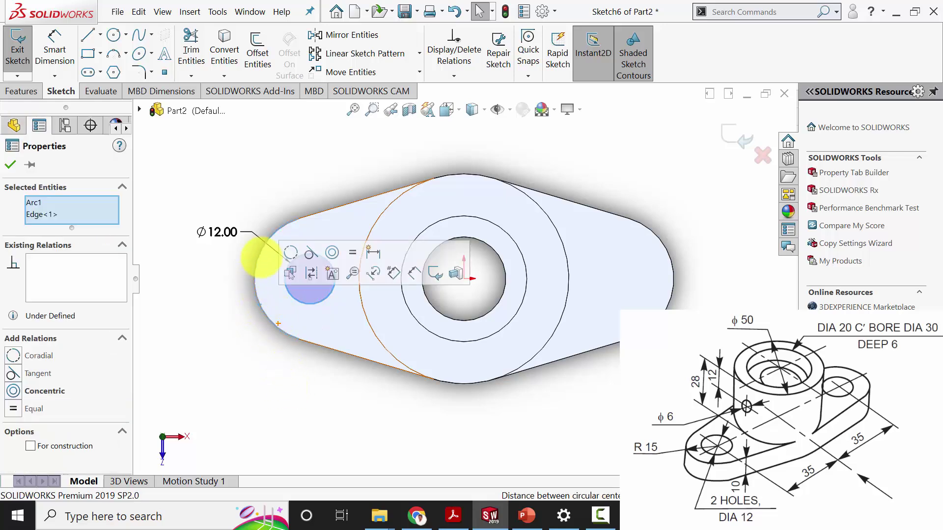
click(15, 391)
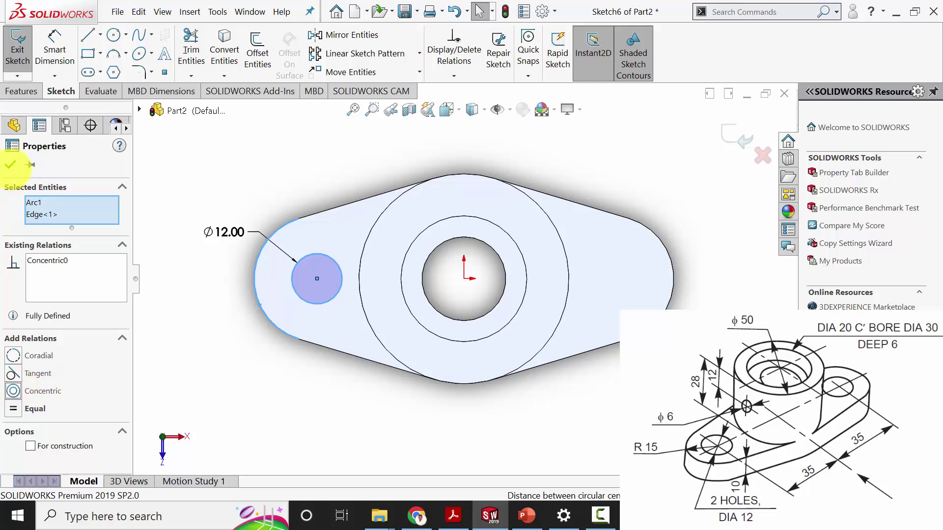
click(9, 165)
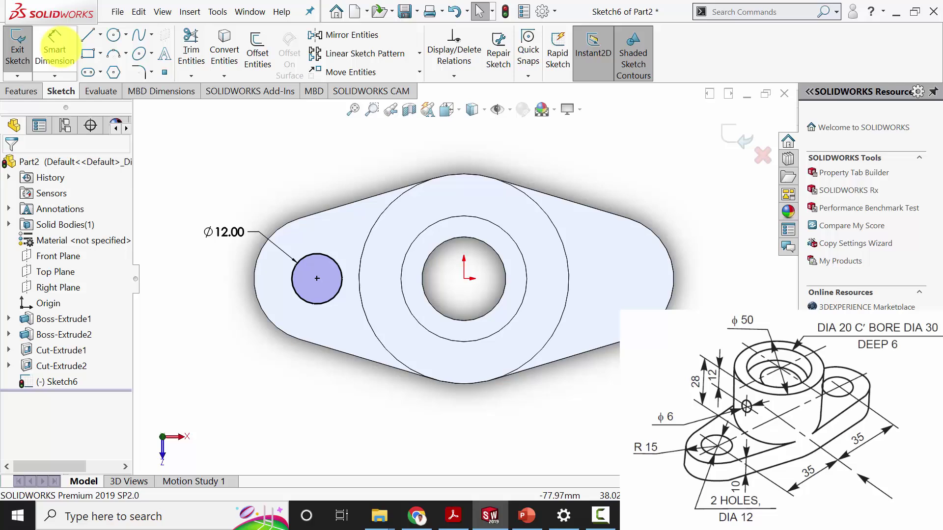
Extrude-cut the Ø12 circle Up To Surface, ending at the plate's underside
click(21, 91)
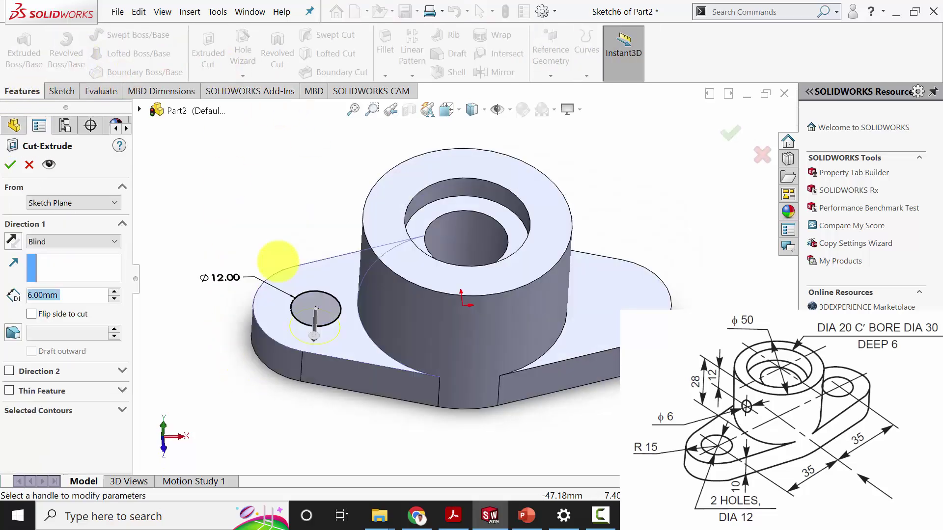
click(70, 241)
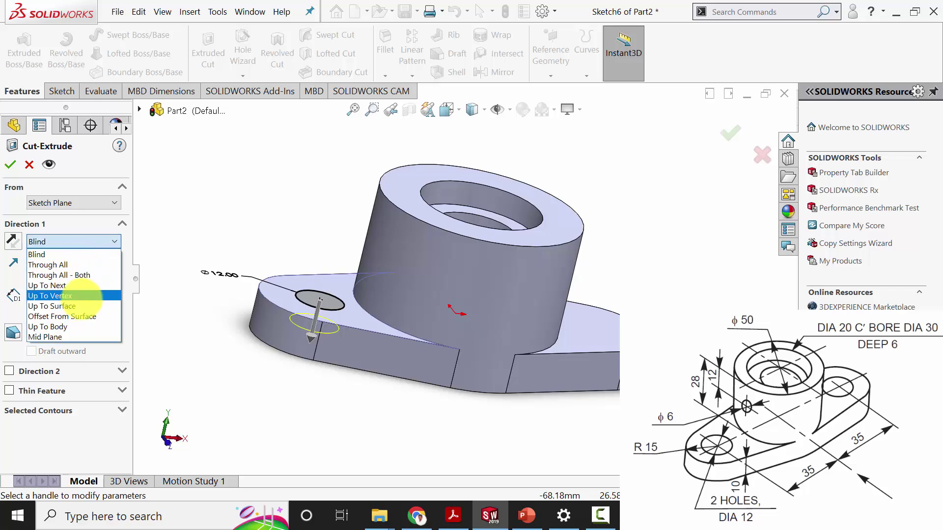
click(73, 298)
middle_drag(206, 337, 354, 330)
click(355, 333)
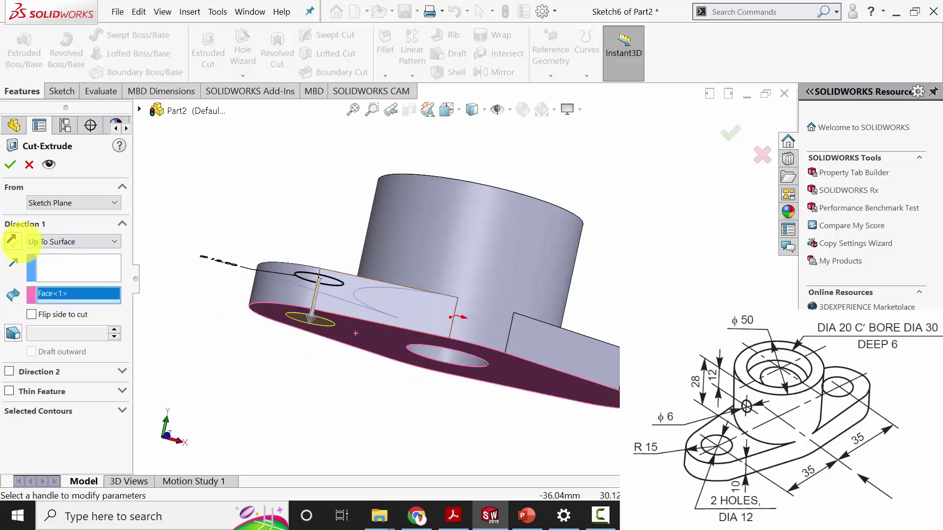
click(10, 165)
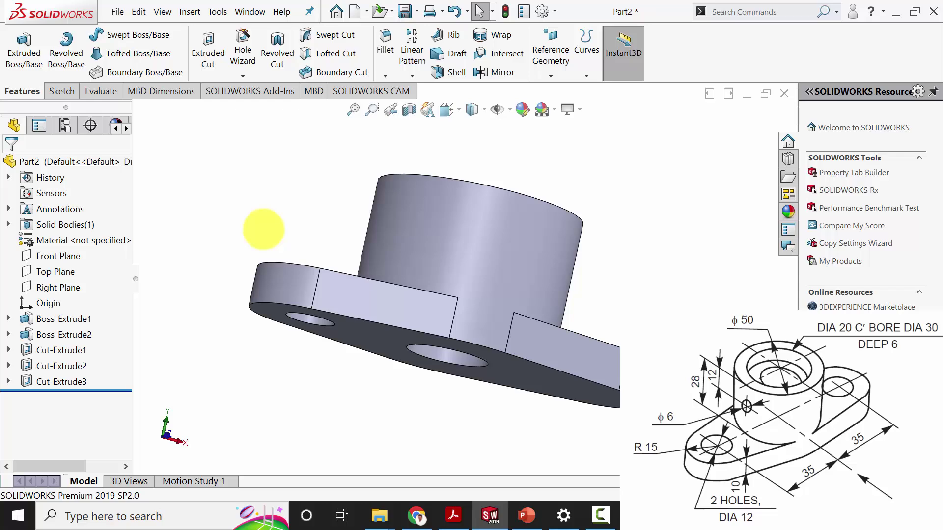
Mirror the left lug's Ø12 hole cut about the Right Plane to create Mirror1
middle_drag(262, 227, 601, 283)
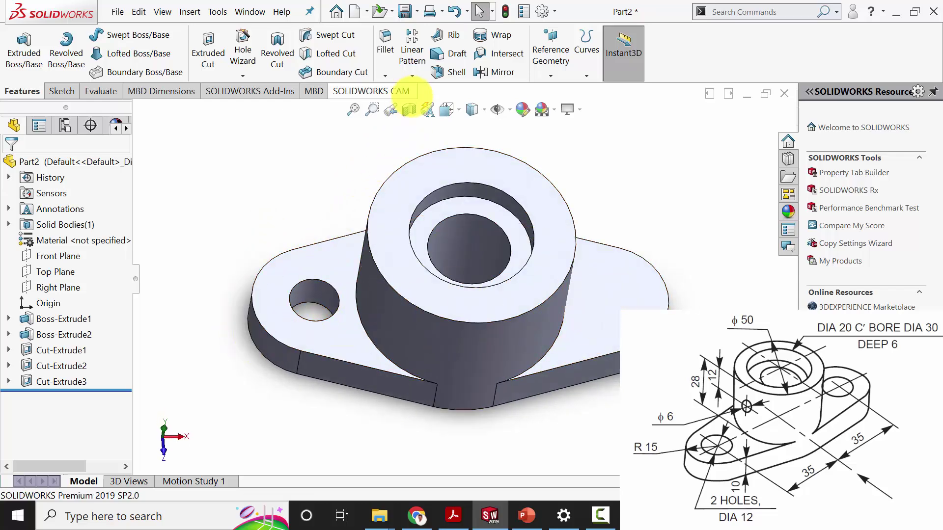
click(497, 72)
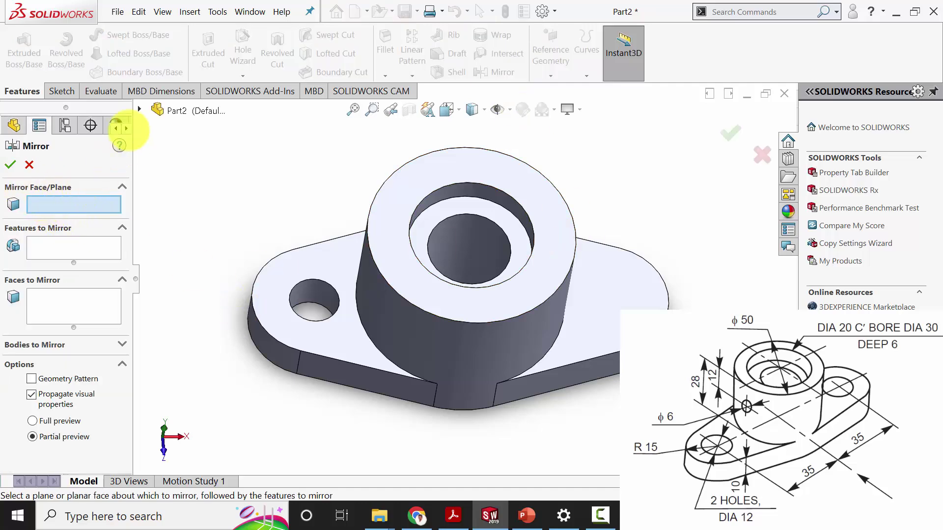
click(139, 109)
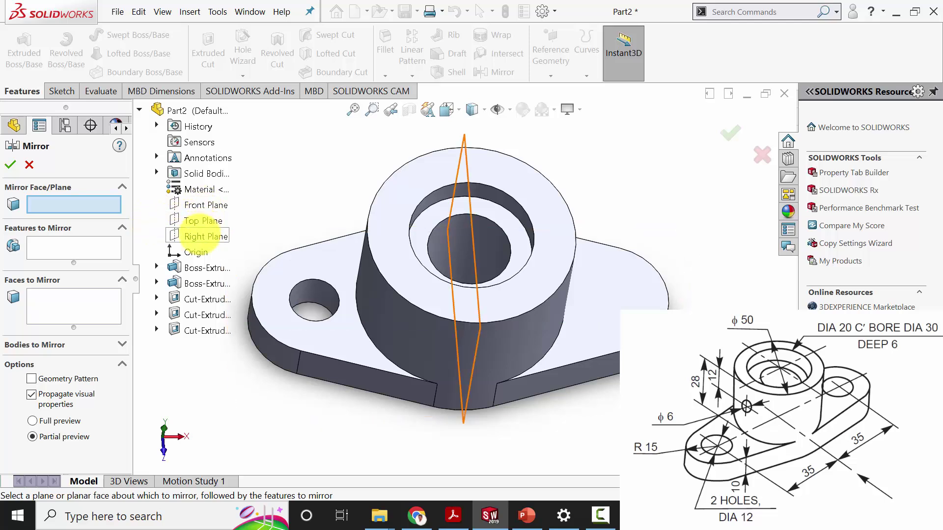
click(204, 236)
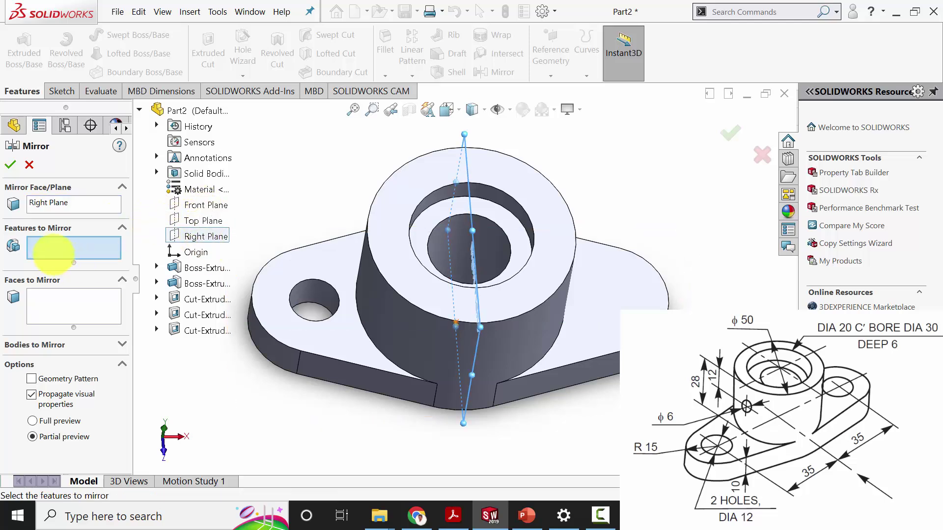
click(314, 294)
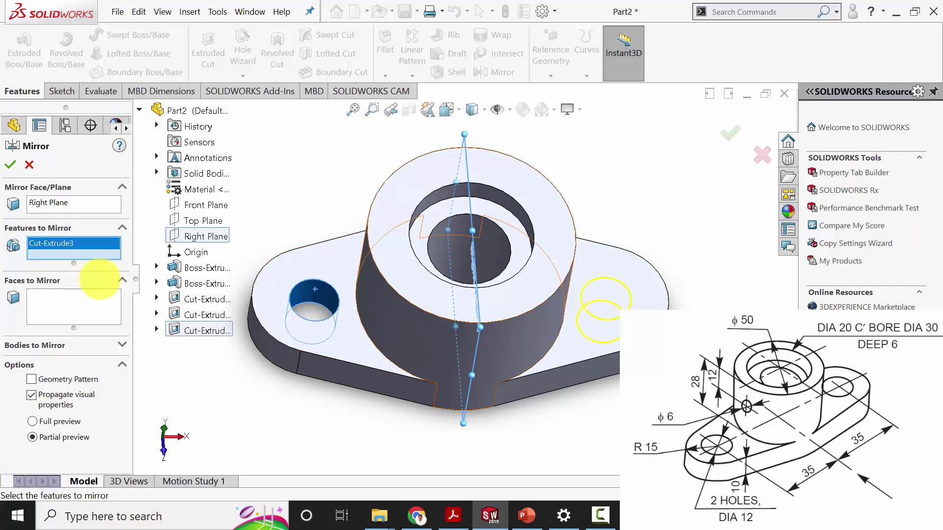
click(10, 164)
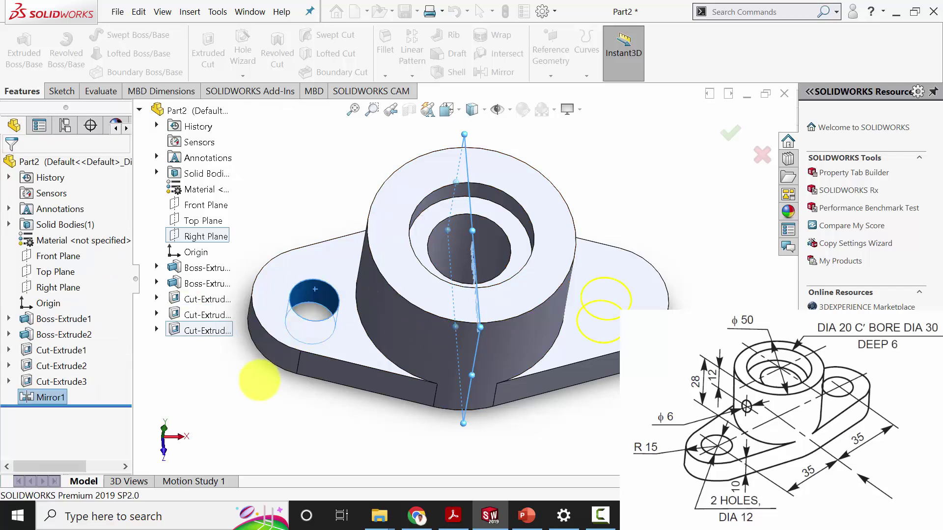
middle_drag(543, 390, 404, 279)
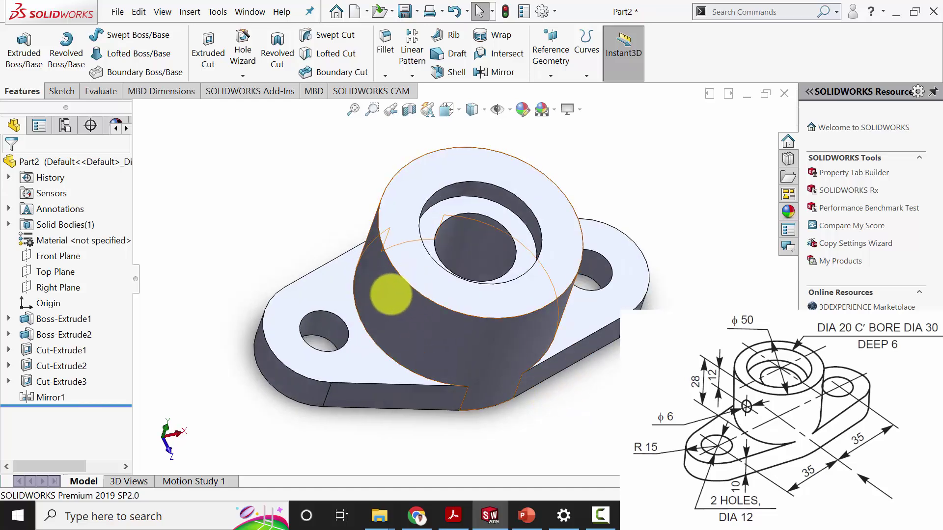
Start a sketch on the Right Plane and draw a circle above the origin
middle_drag(220, 210, 231, 158)
click(55, 288)
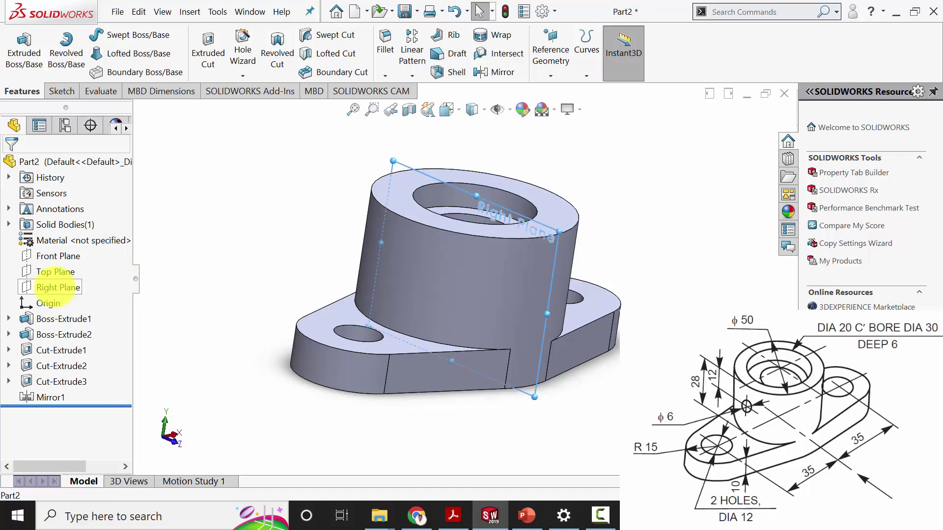
click(67, 269)
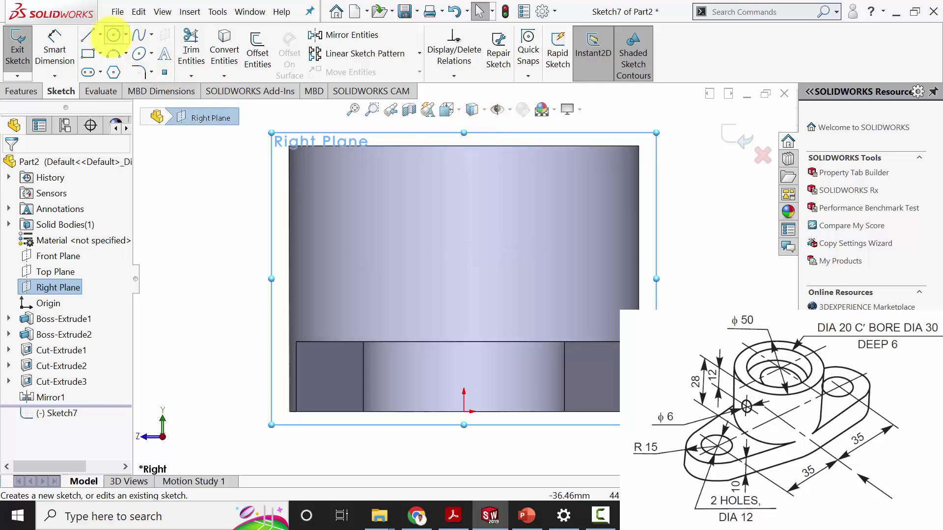
click(113, 34)
click(464, 215)
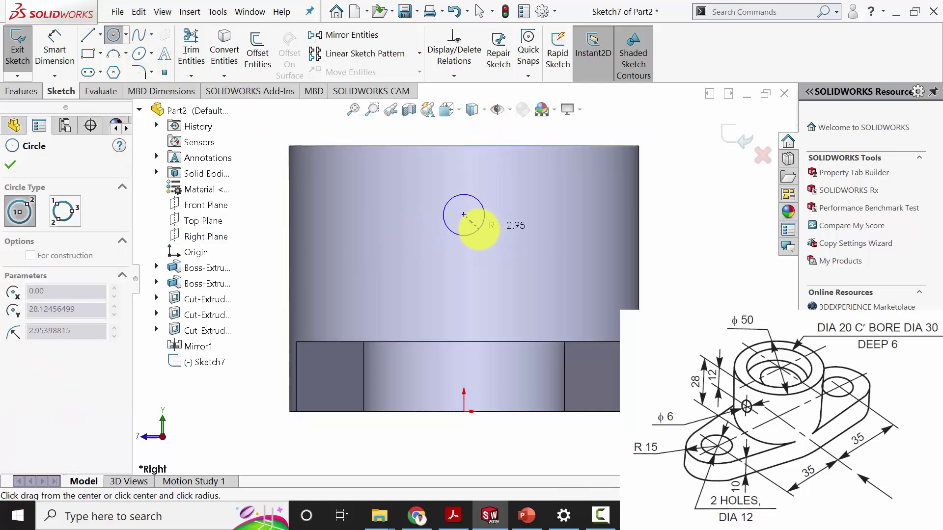
click(477, 227)
click(10, 164)
Dimension the circle to Ø6 and 12 mm below the cylinder's top edge
click(57, 49)
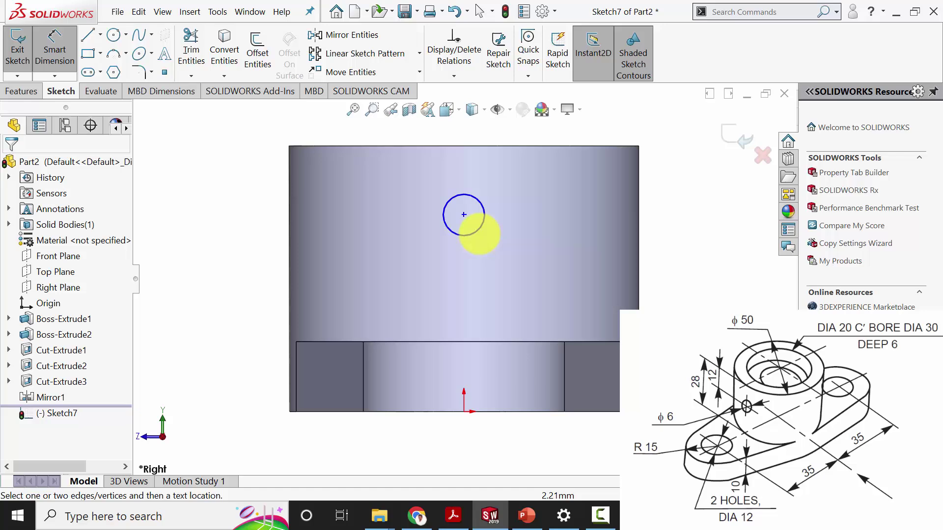
click(478, 231)
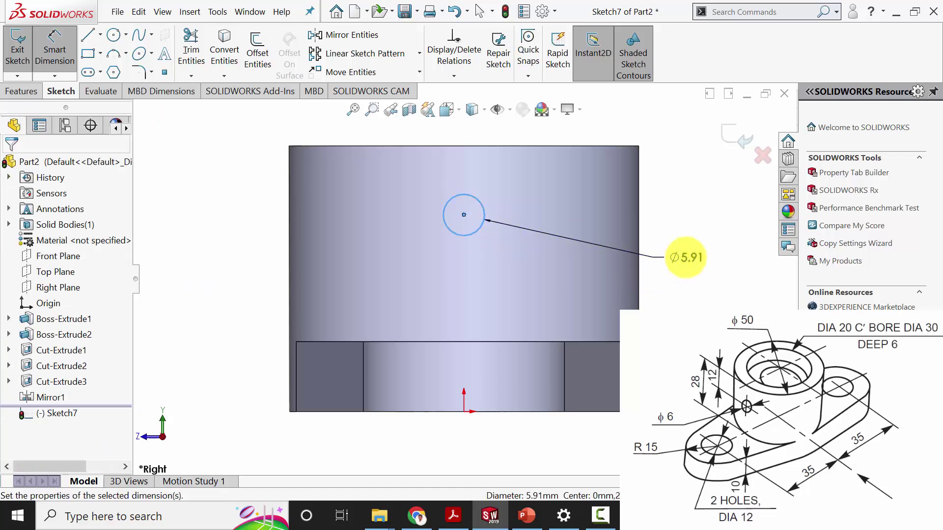
click(618, 248)
text(6)
key(Return)
click(55, 37)
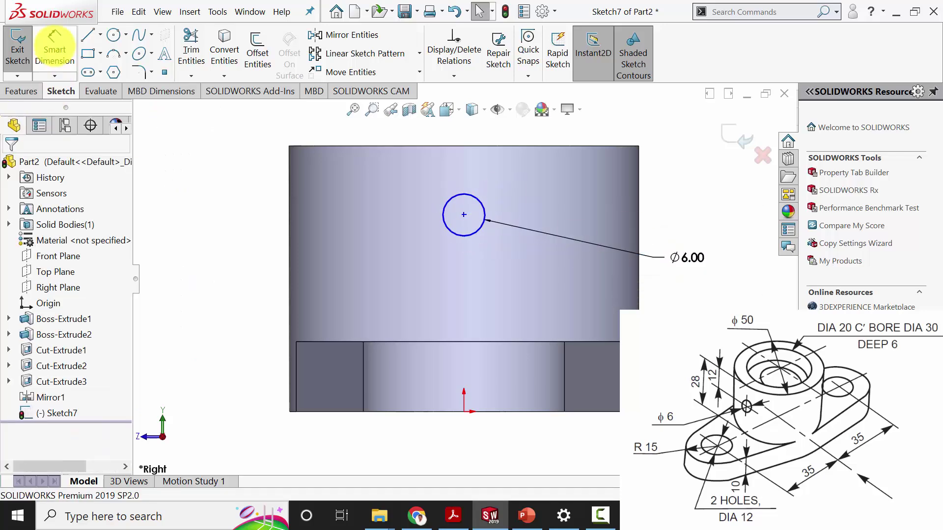
click(448, 145)
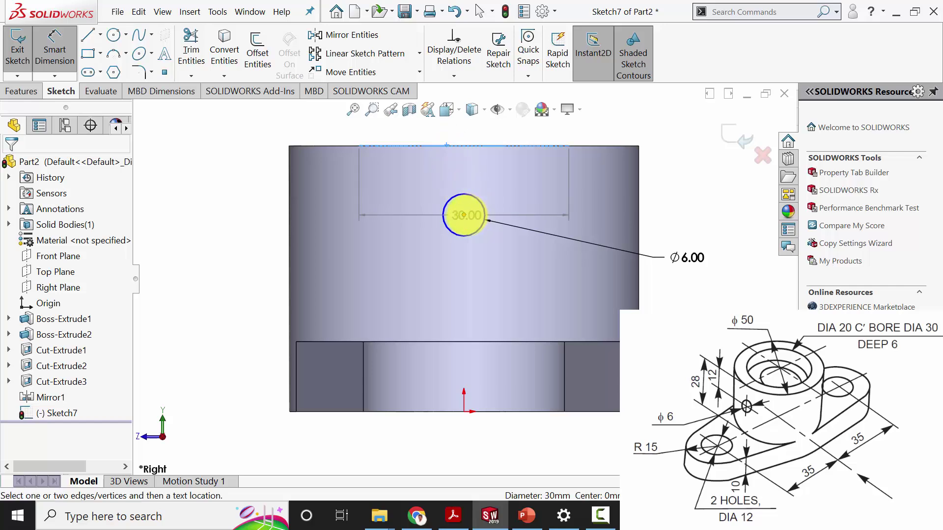
click(464, 215)
click(546, 185)
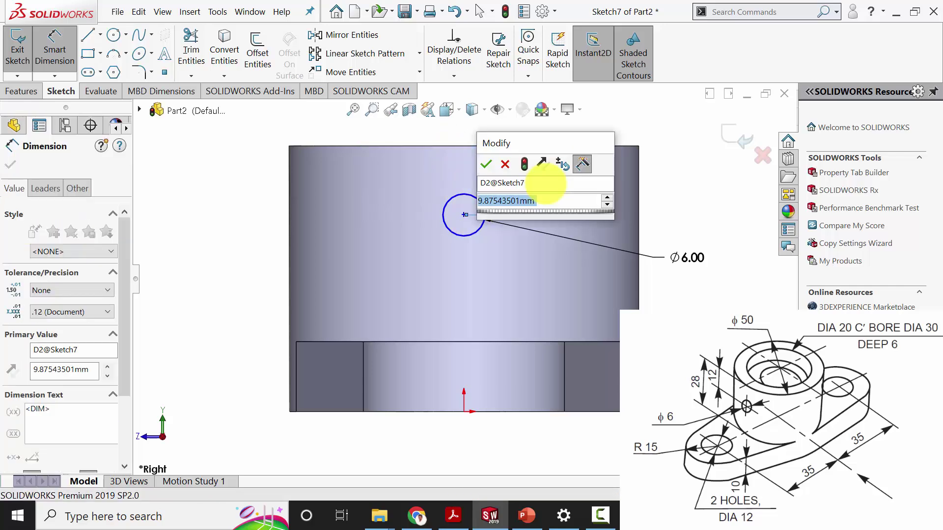
text(12)
key(Return)
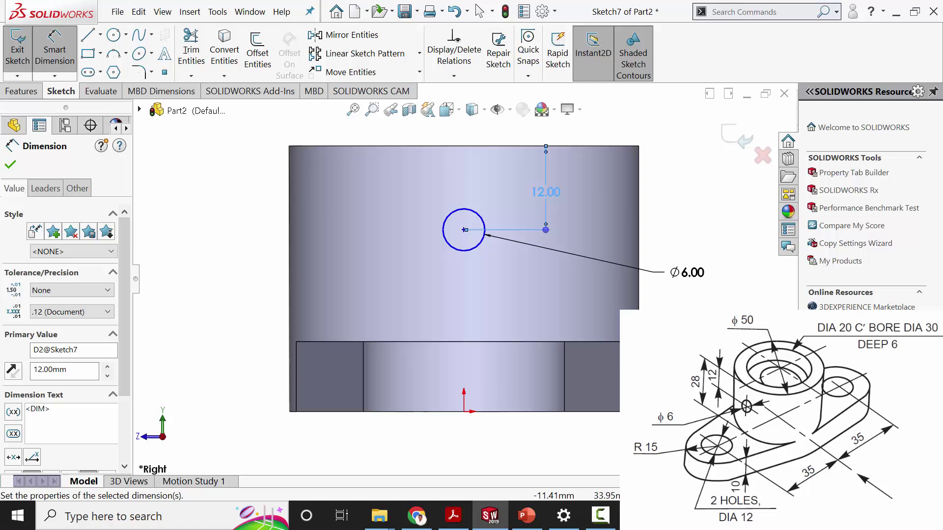
key(Escape)
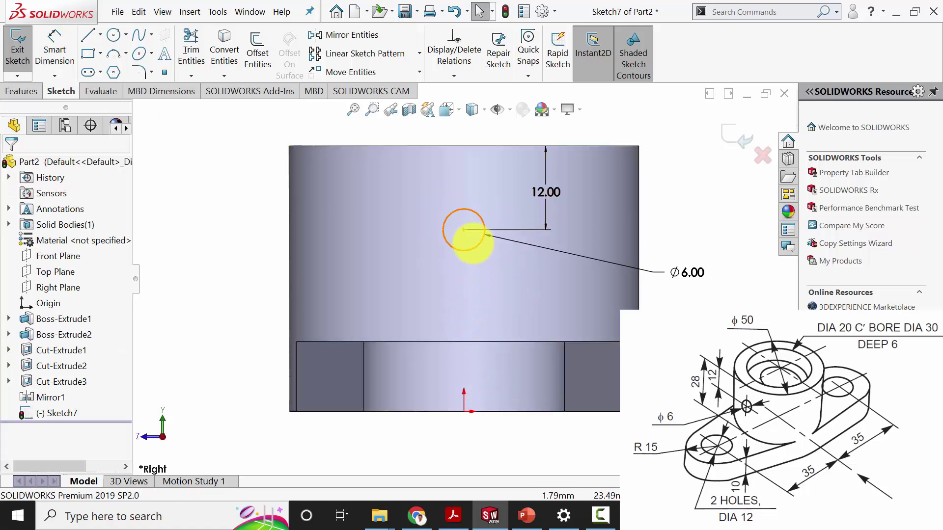
Add a Vertical relation between the circle centre and the origin
click(463, 230)
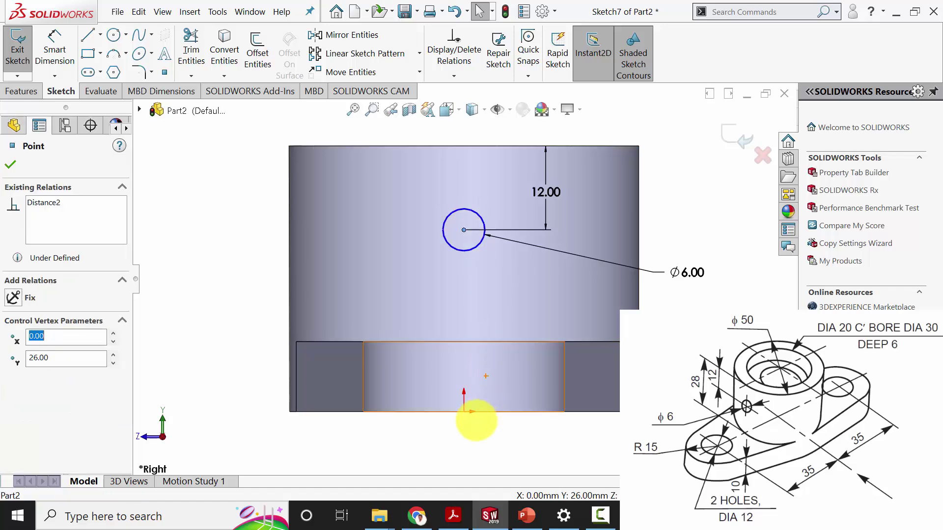
ctrl+click(463, 411)
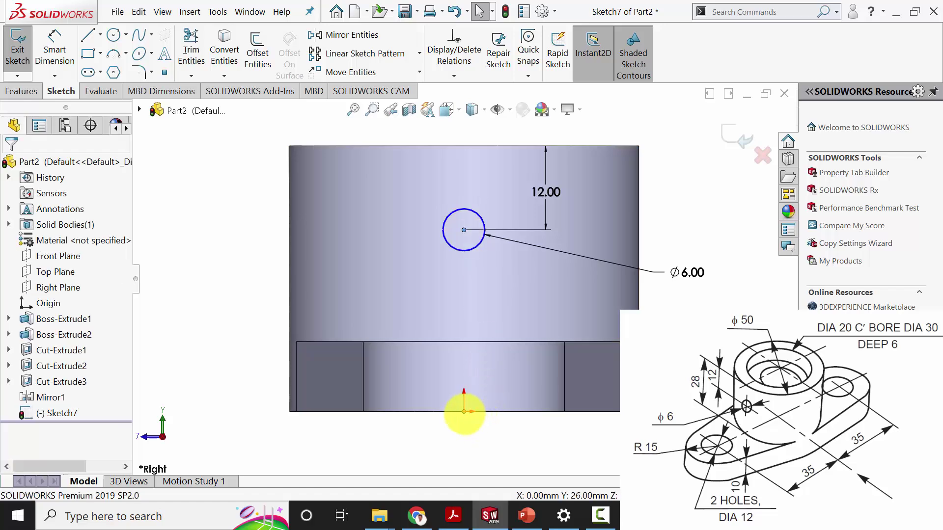
click(14, 373)
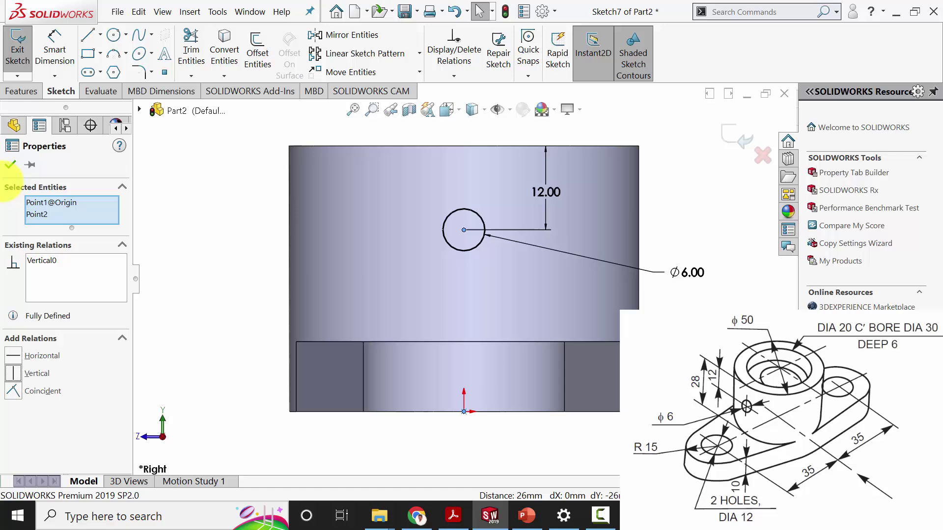
click(11, 164)
Extrude-cut the Ø6 circle in reversed direction, Up To Surface at the cylinder's outer face
click(21, 91)
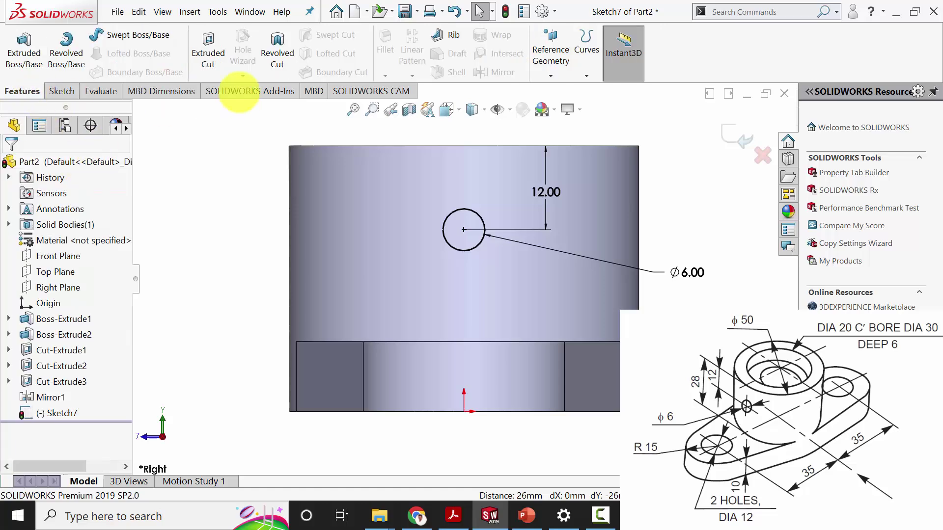
click(207, 53)
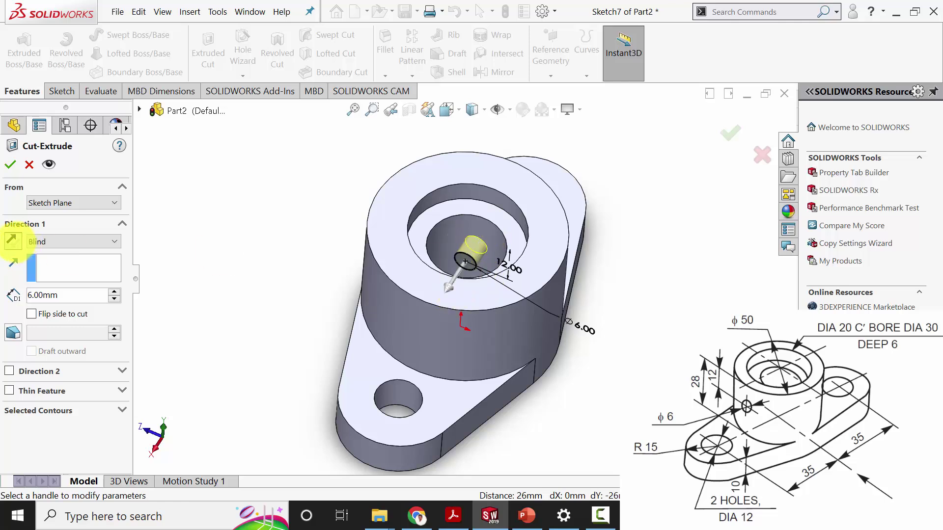
click(13, 240)
click(115, 242)
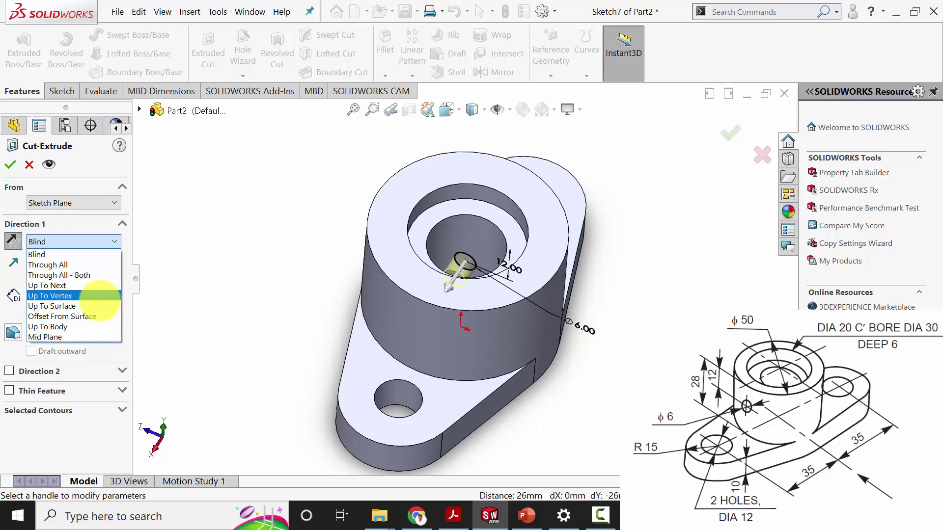
click(98, 304)
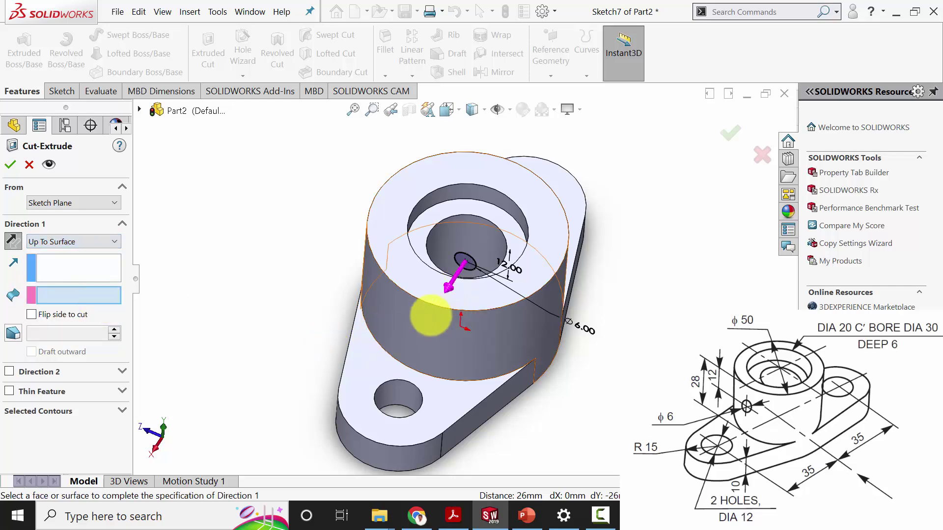
click(424, 323)
click(10, 165)
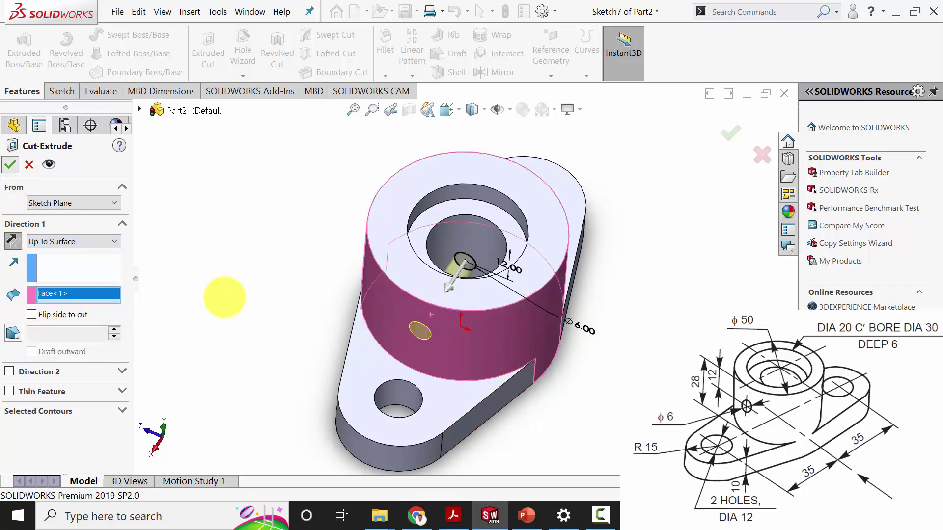
middle_drag(311, 290, 326, 319)
Apply AISI 1020 from the Steel materials through Edit Material
right_click(49, 240)
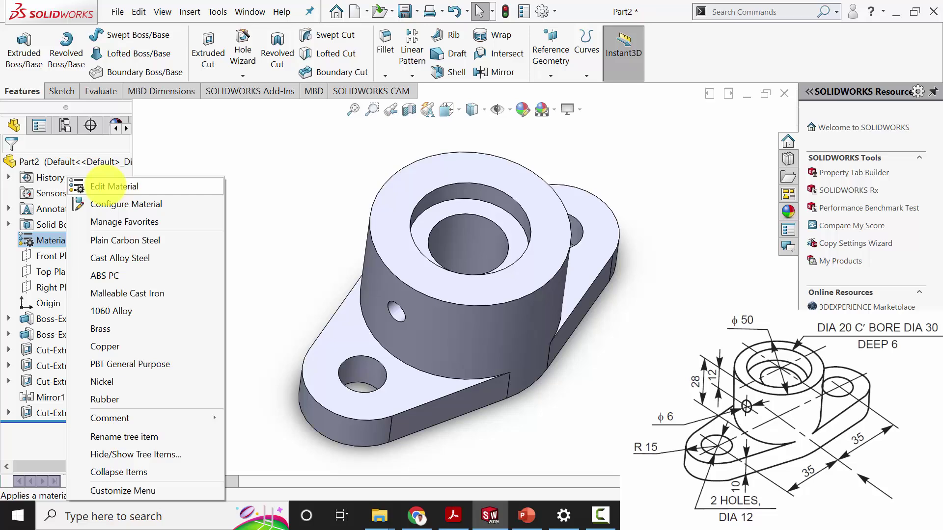
click(98, 186)
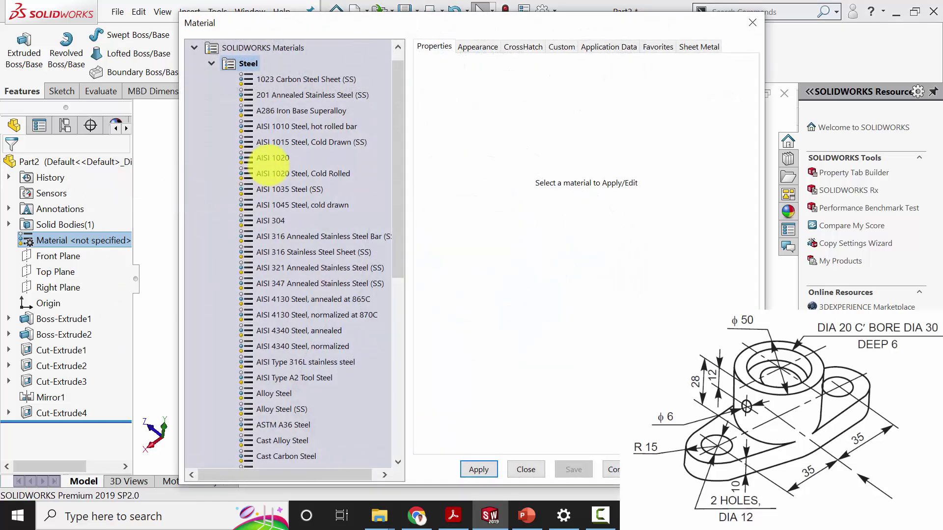
click(273, 158)
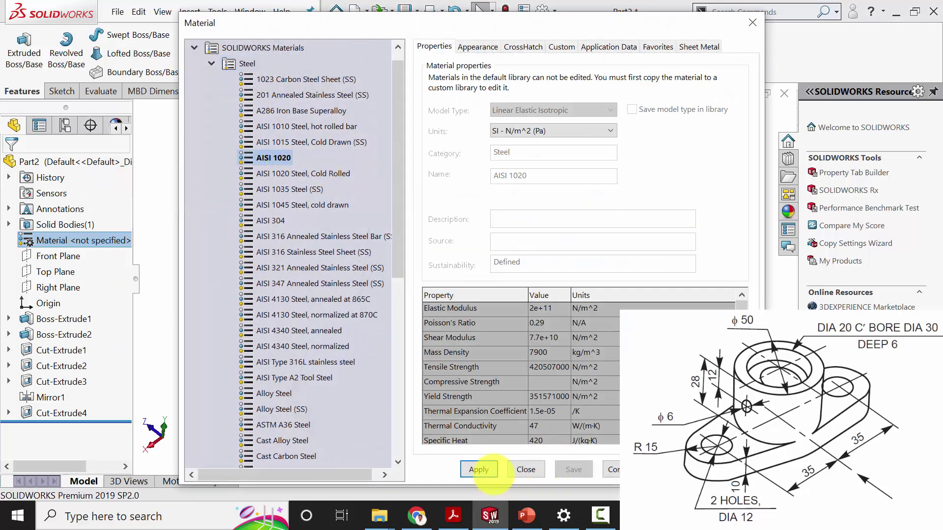
click(480, 470)
click(525, 470)
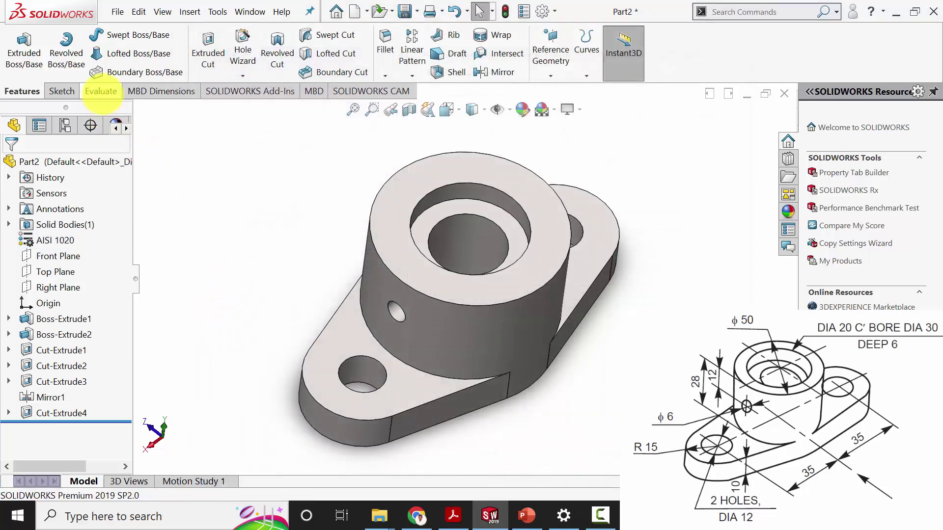
Run Mass Properties from the Evaluate tab to display the 586.30 g mass
click(100, 91)
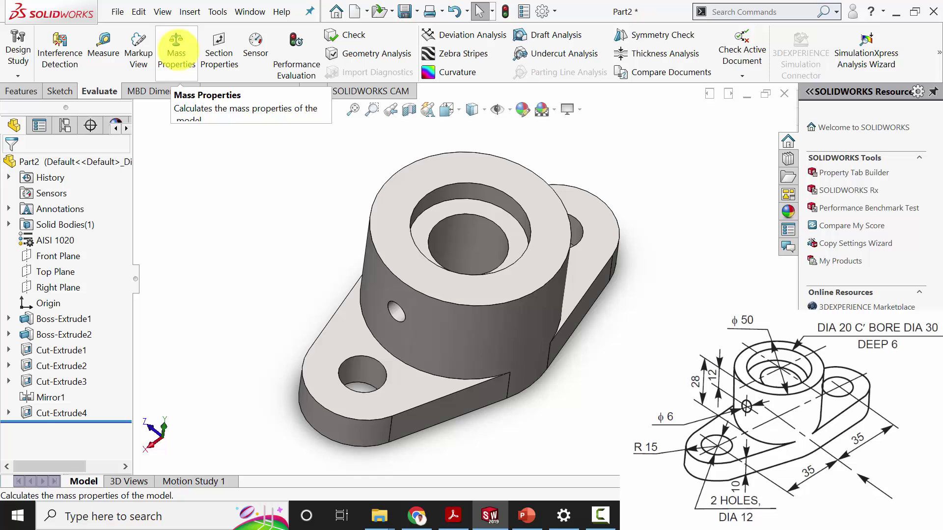
click(177, 50)
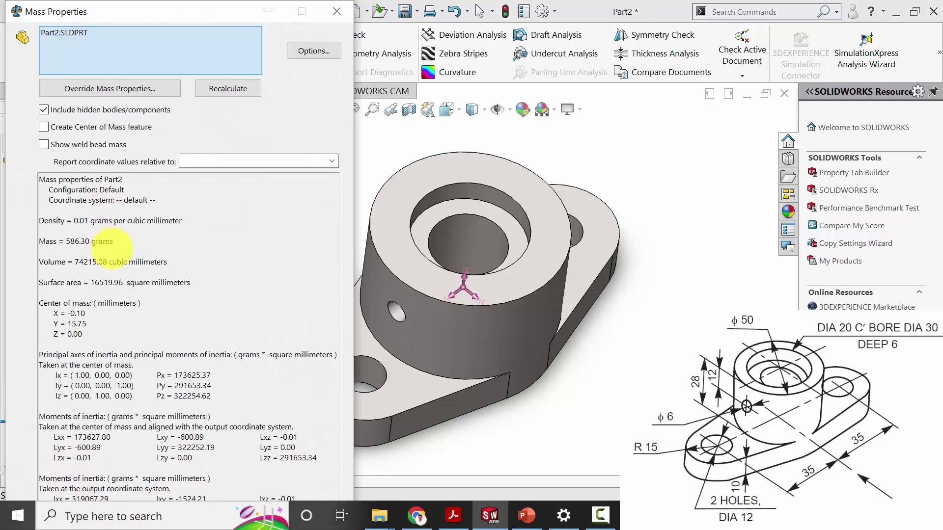